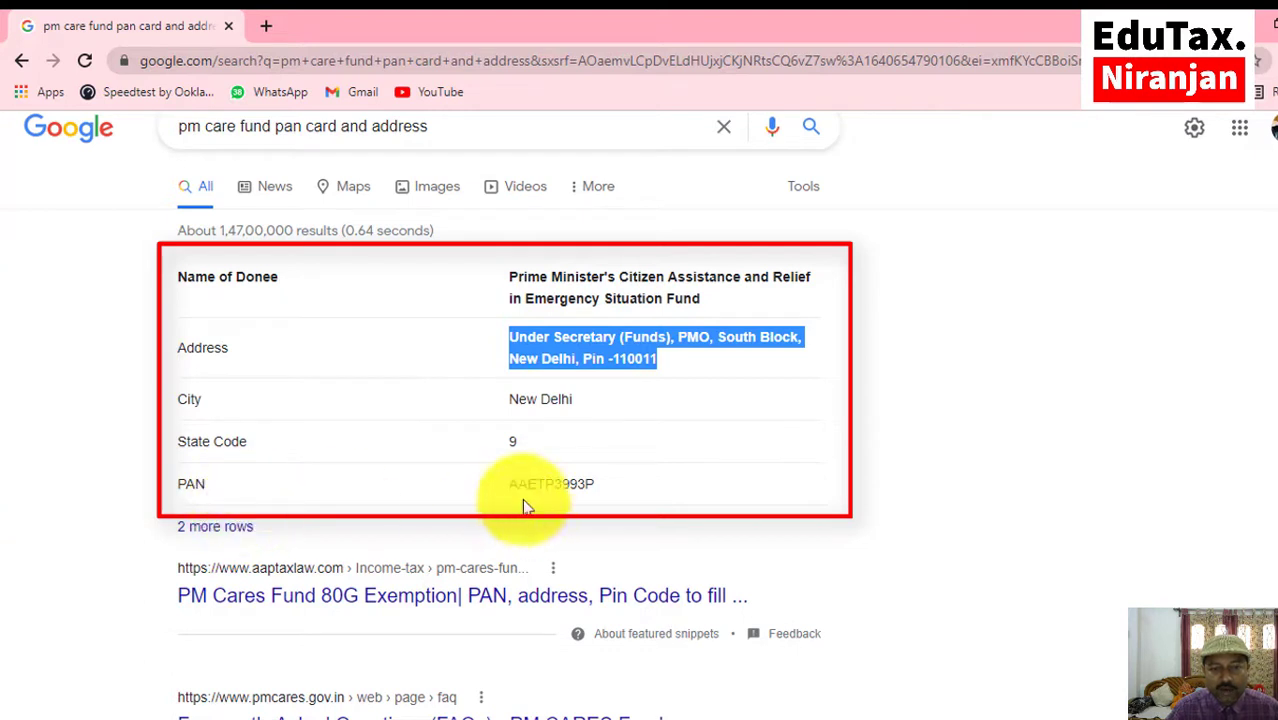
# Look up the PM CARES Fund's PAN, address and postal PIN code in the search results
pyautogui.moveTo(512, 487); pyautogui.dragTo(604, 490)
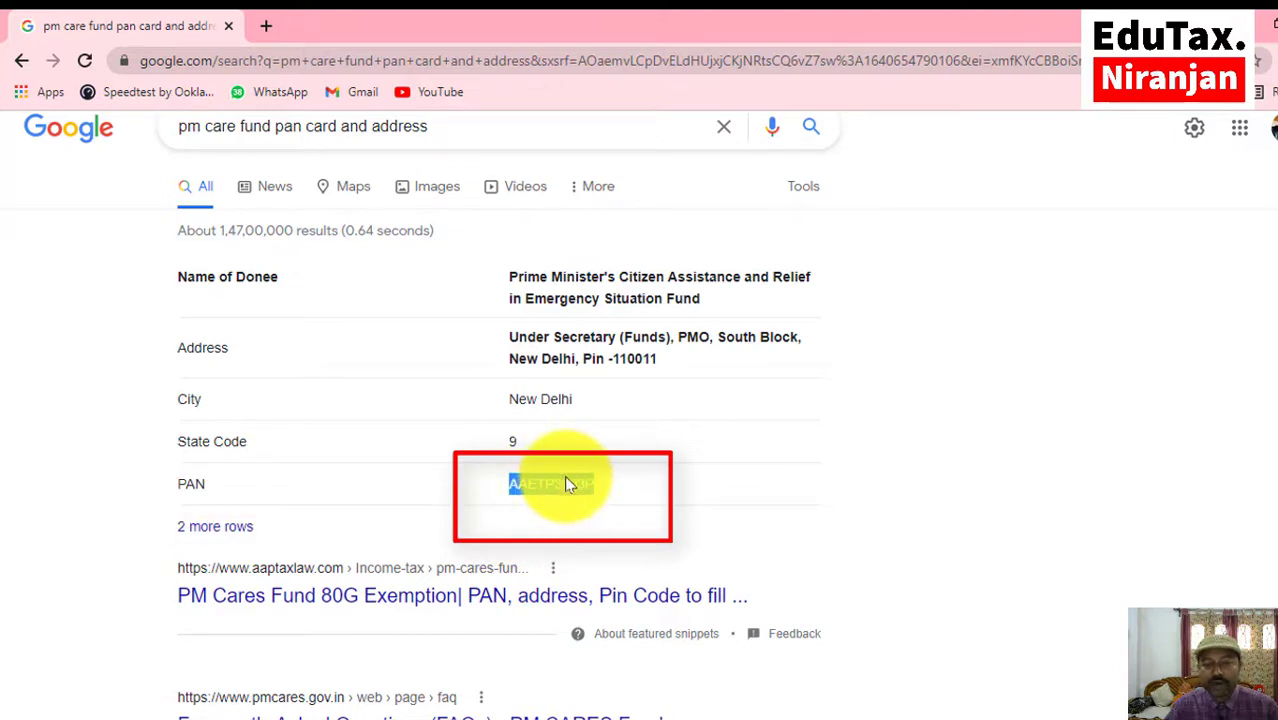
pyautogui.scroll(-2, 550, 540)
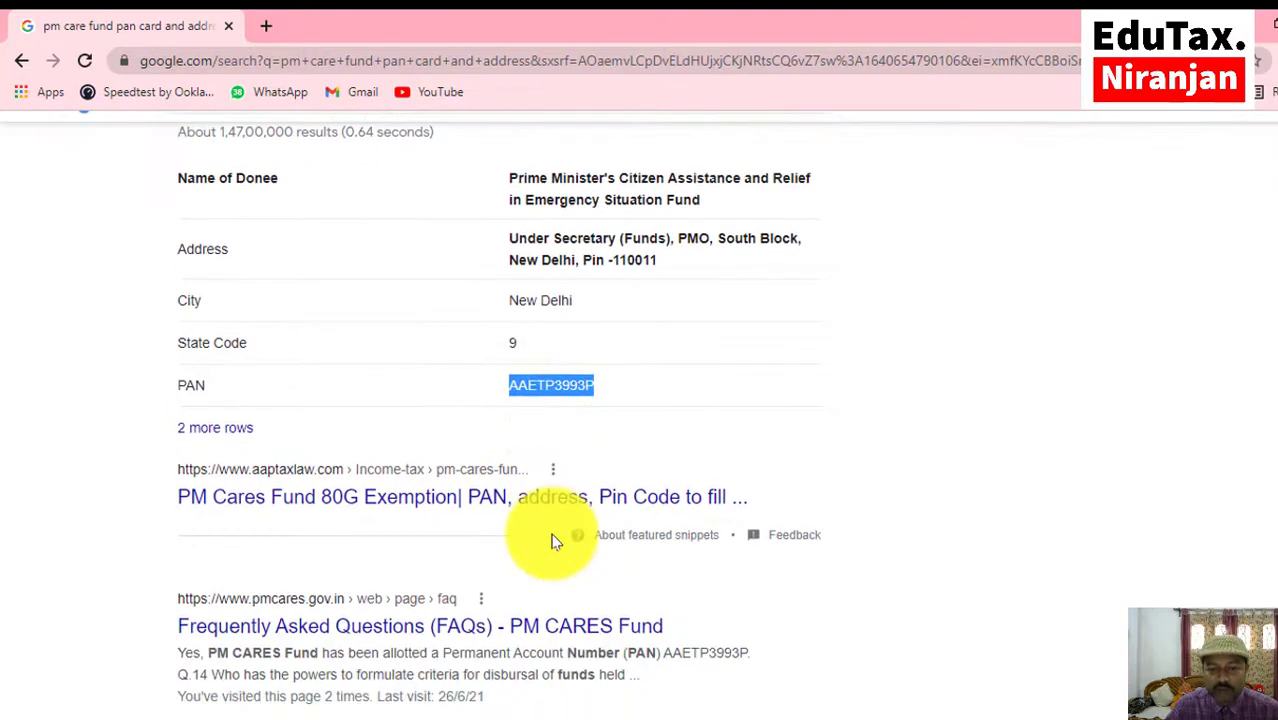
pyautogui.scroll(-2, 550, 540)
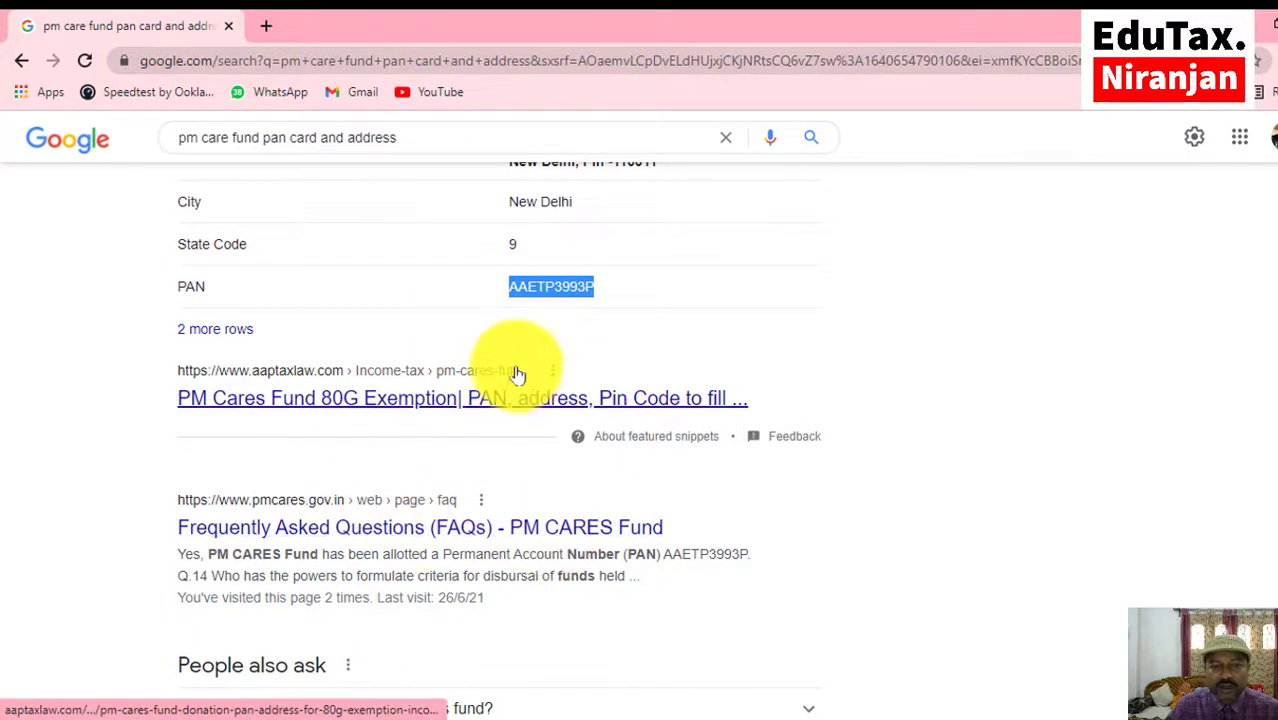
pyautogui.scroll(1, 476, 340)
pyautogui.scroll(1, 652, 338)
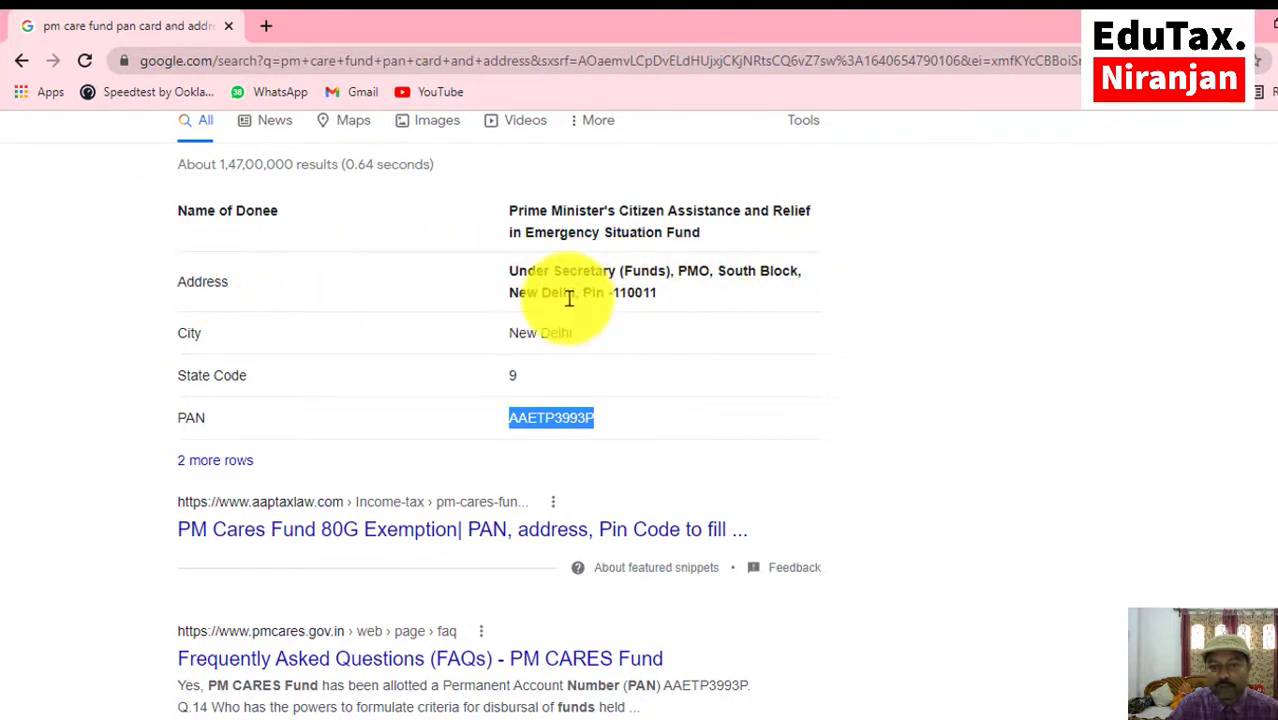
pyautogui.moveTo(598, 295); pyautogui.dragTo(660, 307)
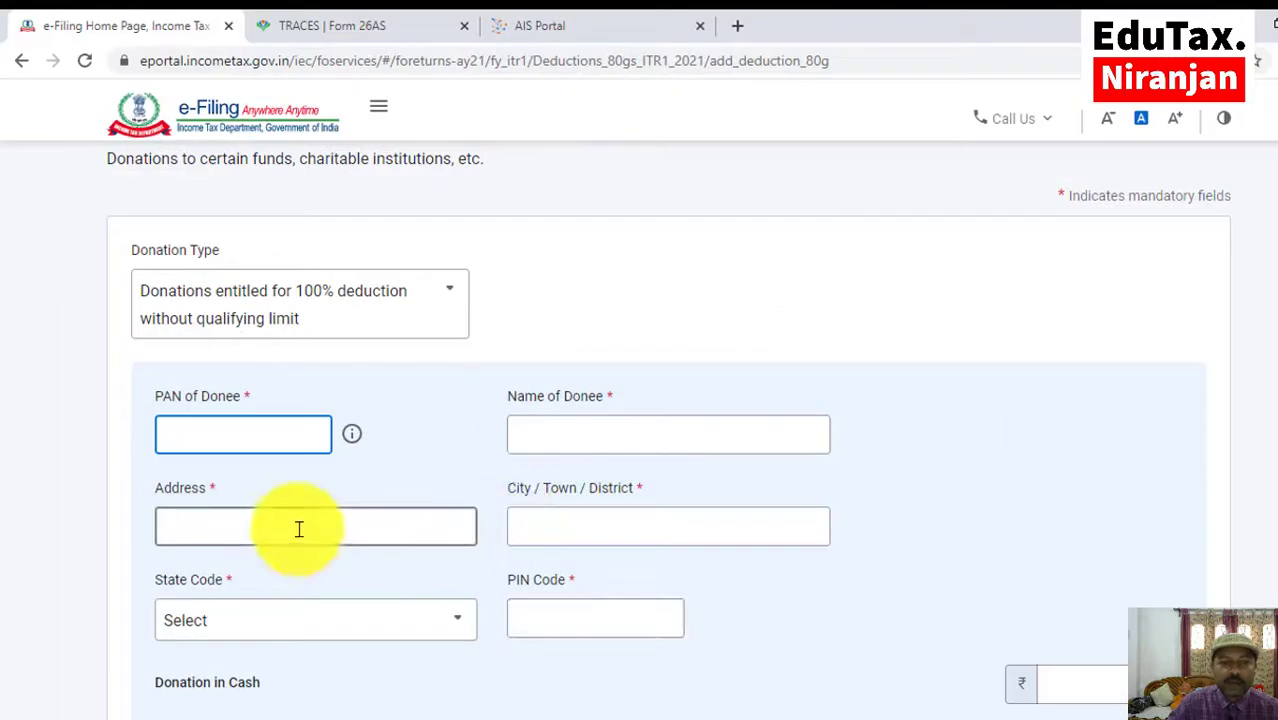
# On the 80G donation form, enter the donee's PAN and set the name of donee to PM CARE
pyautogui.click(200, 435)
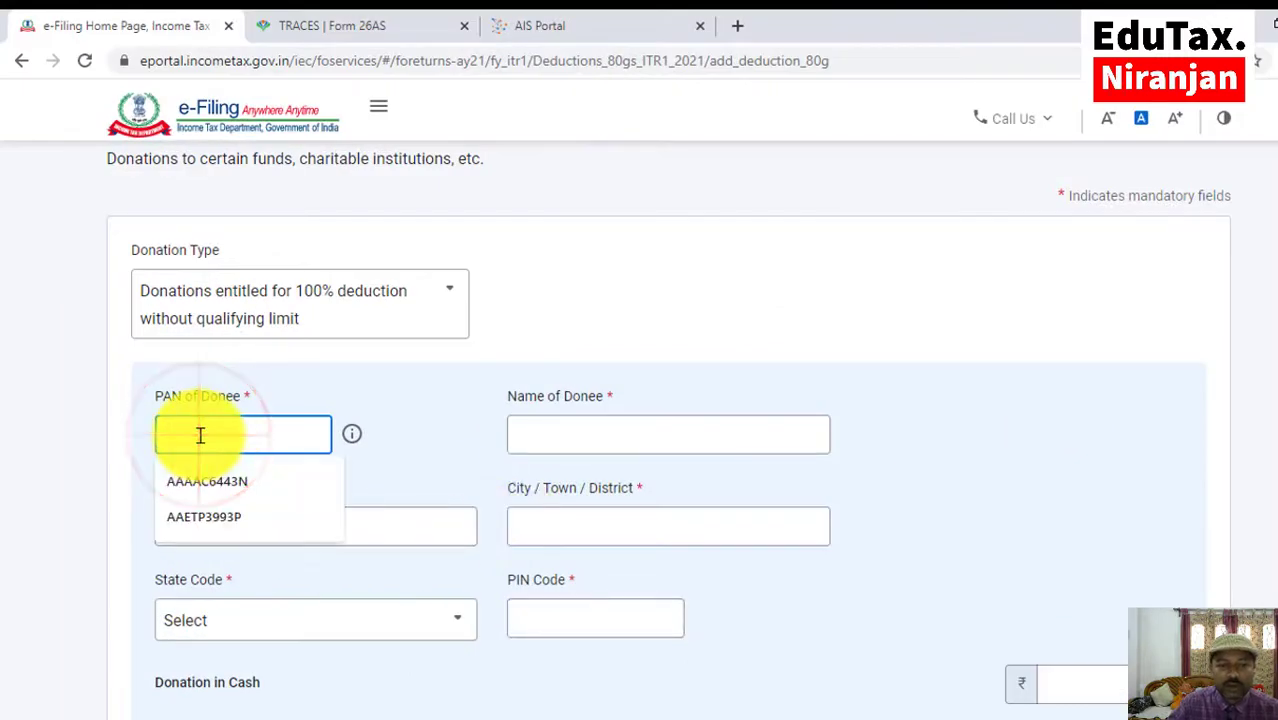
pyautogui.click(215, 486)
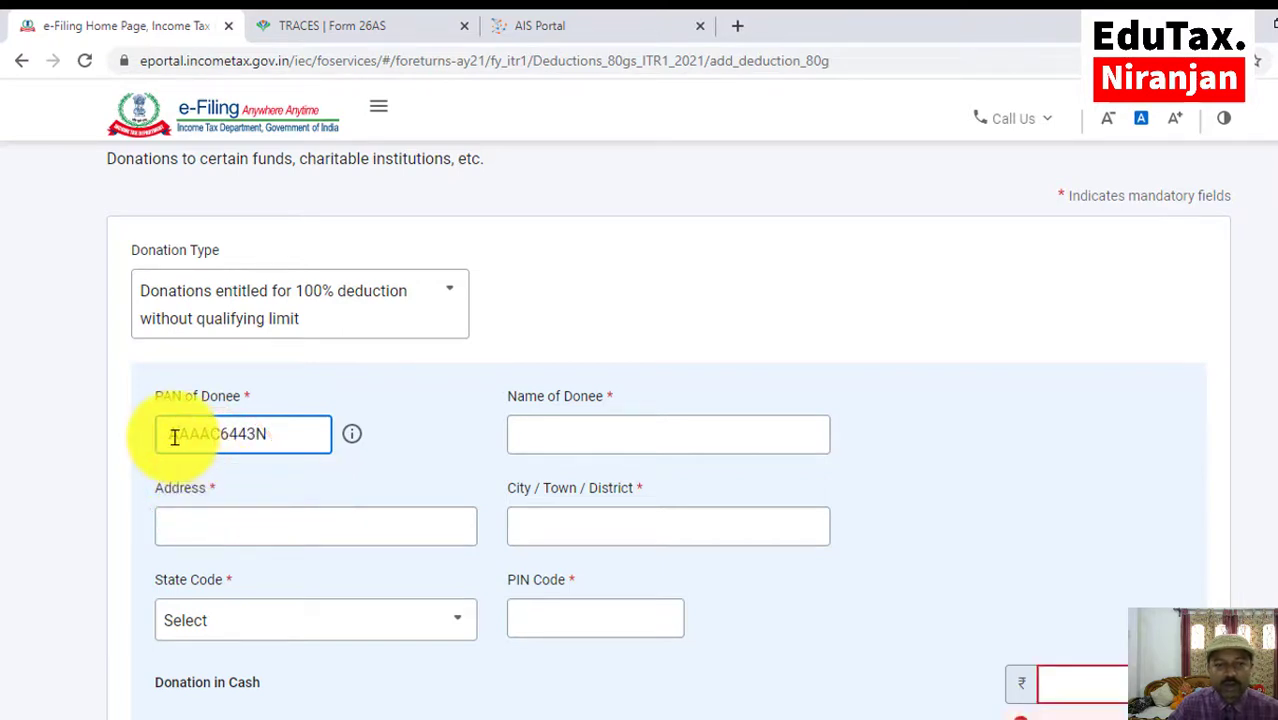
pyautogui.click(573, 428)
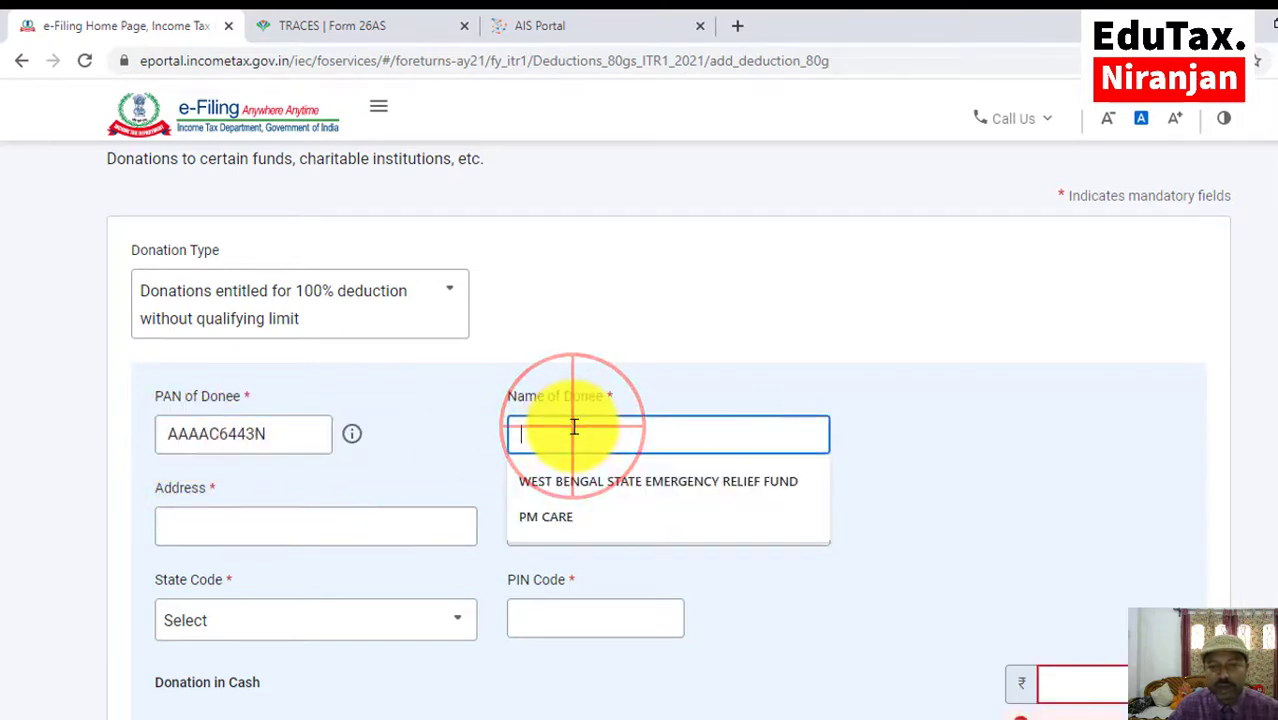
pyautogui.click(571, 518)
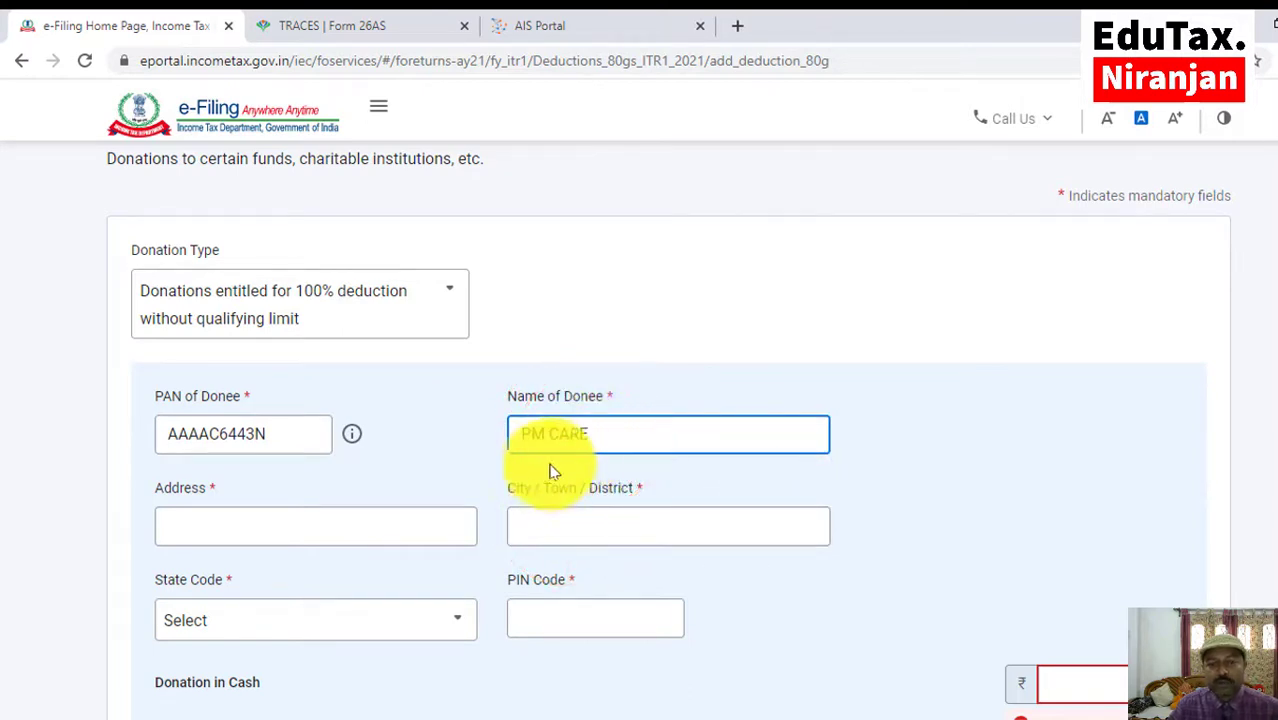
pyautogui.click(608, 436)
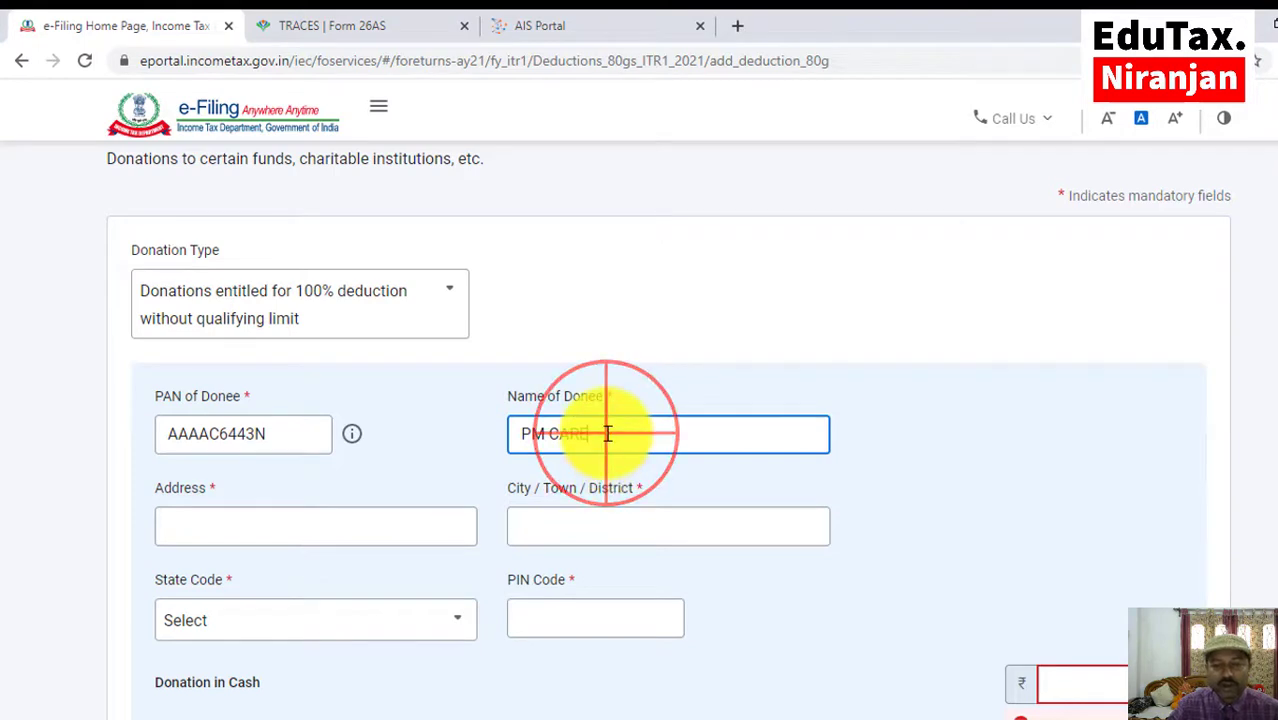
# Fill in the donee's address and city from the saved suggestions
pyautogui.click(195, 536)
pyautogui.click(207, 478)
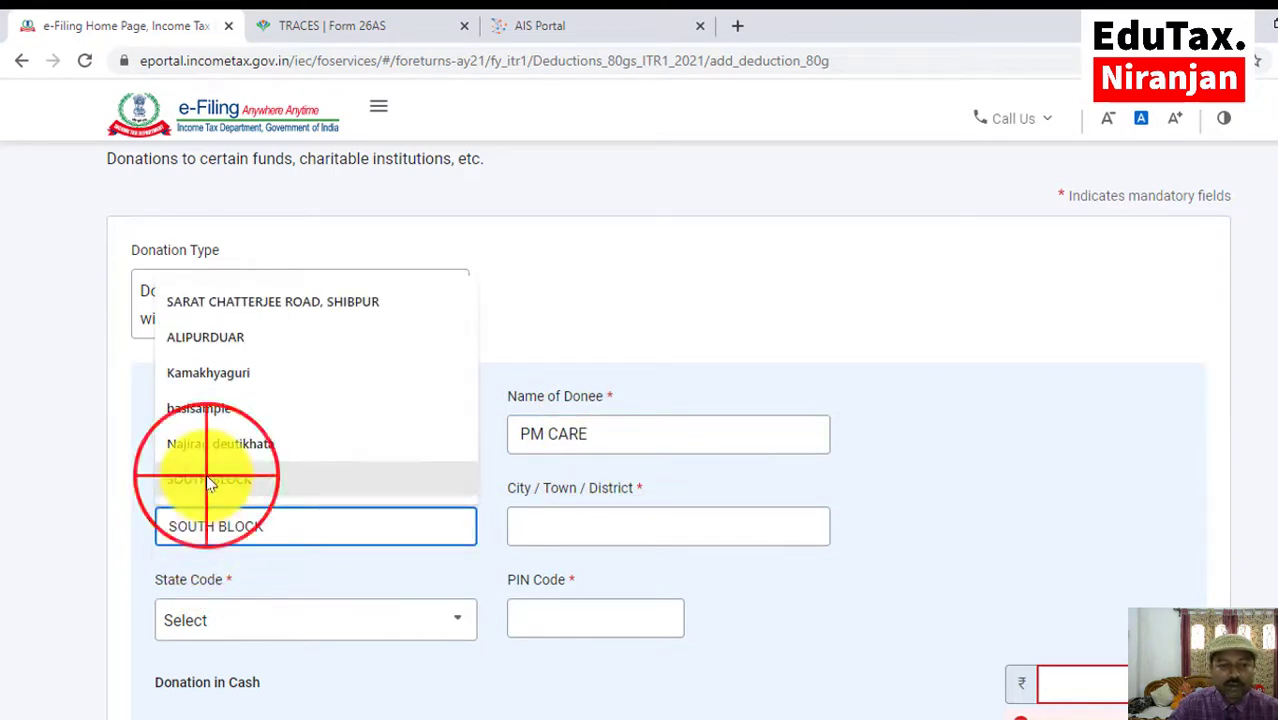
pyautogui.click(542, 524)
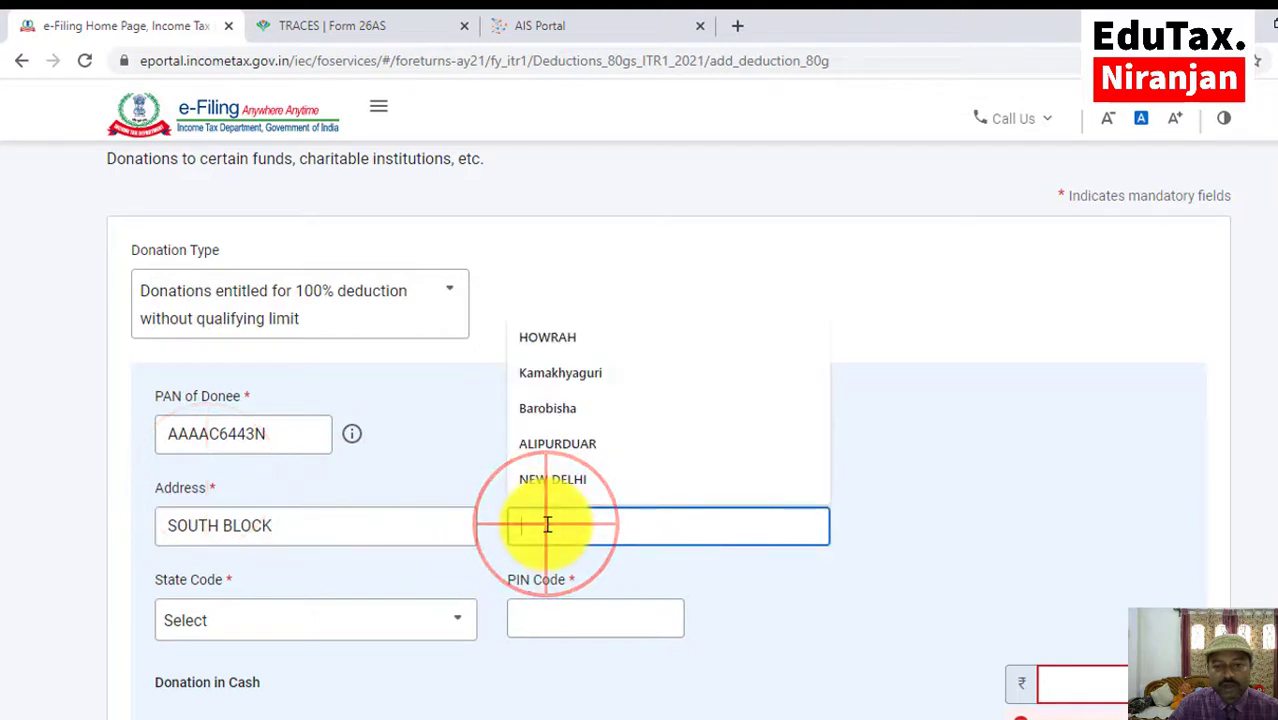
pyautogui.click(552, 481)
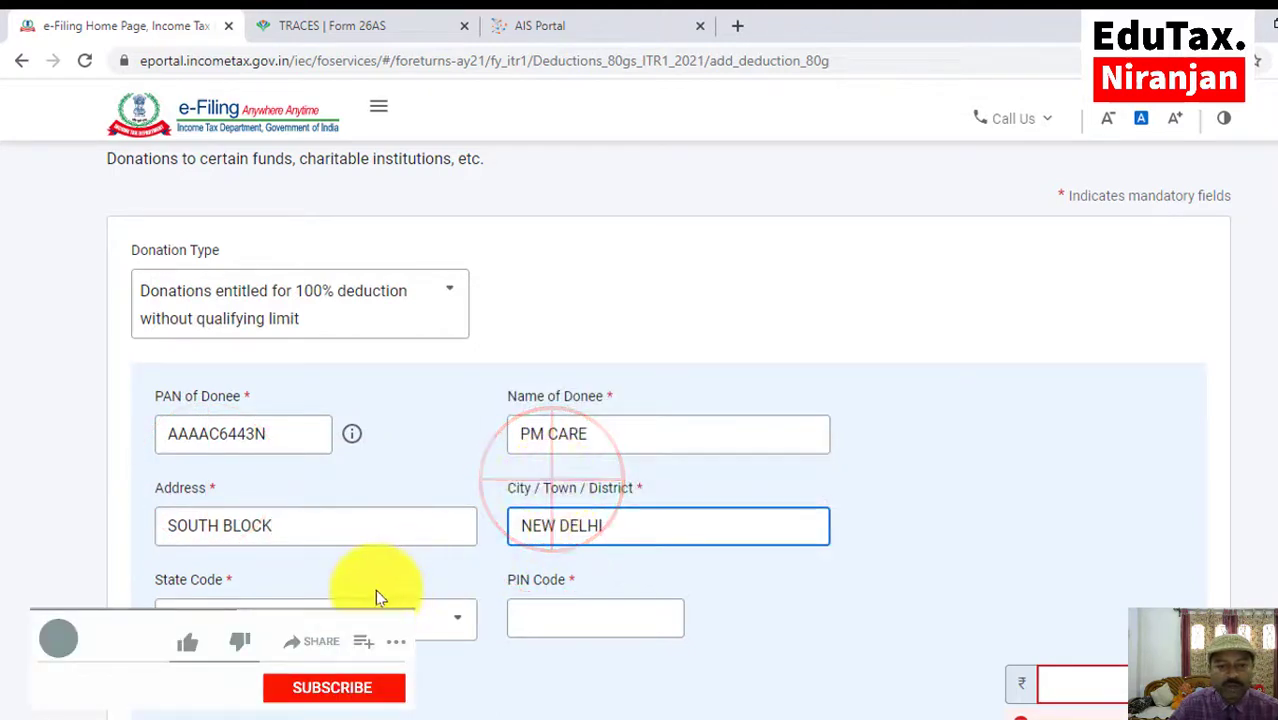
# Set the donee's state code to Delhi and fill in the postal PIN code
pyautogui.click(340, 566)
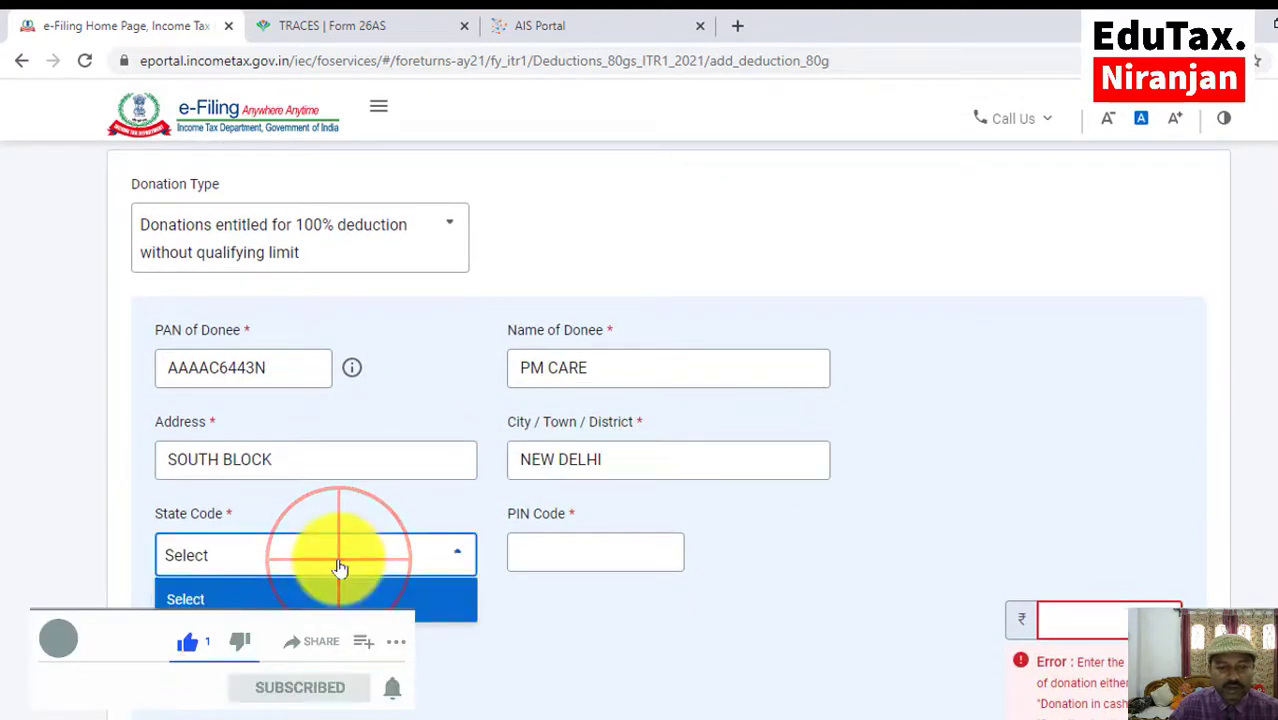
pyautogui.click(340, 568)
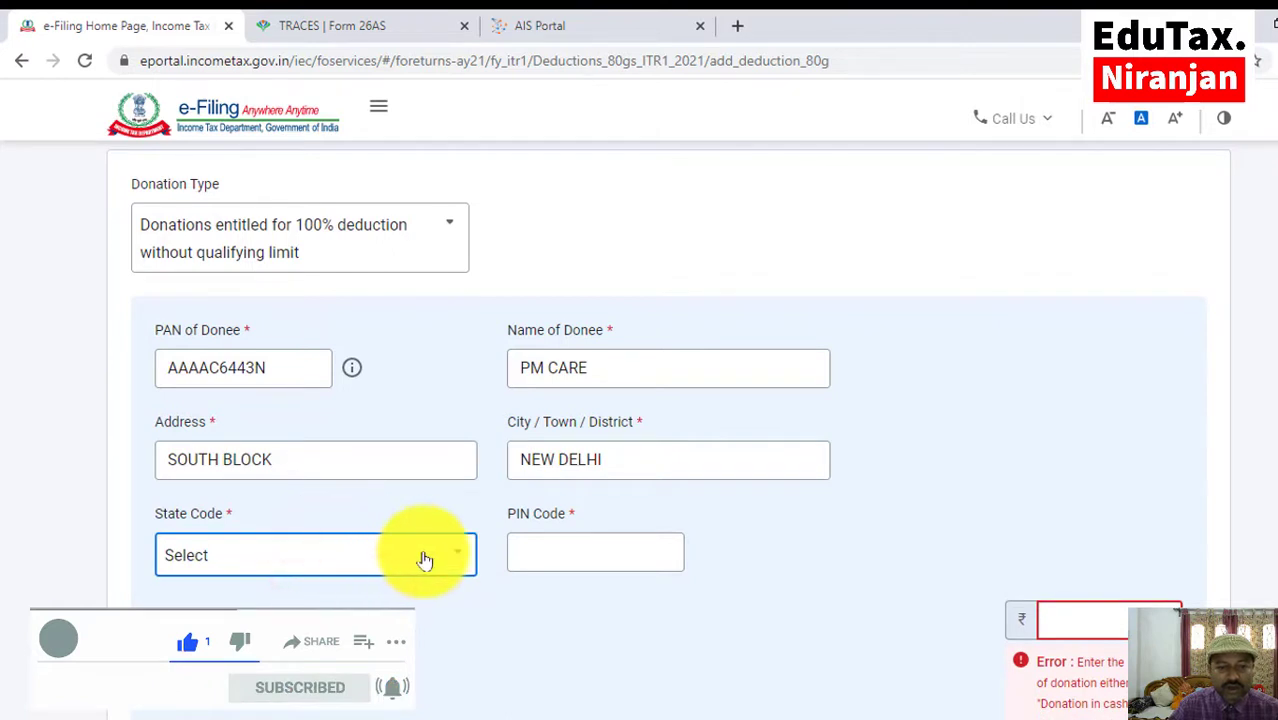
pyautogui.click(555, 552)
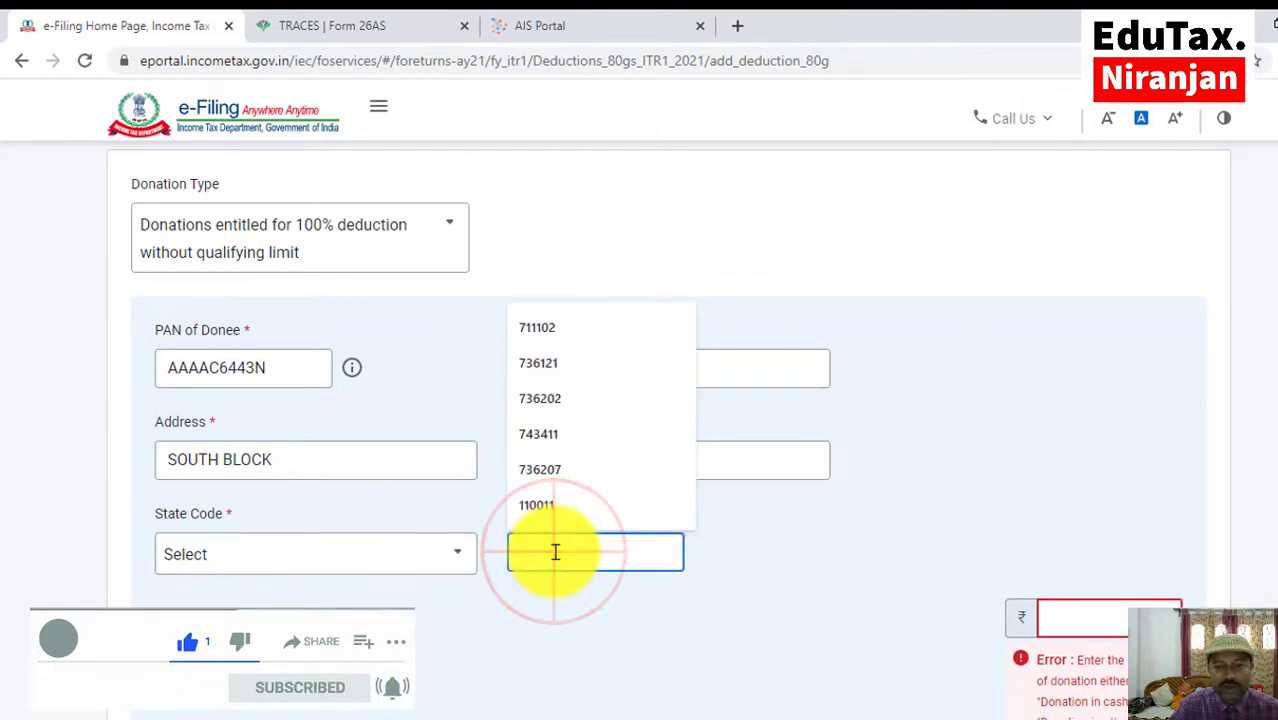
pyautogui.click(545, 507)
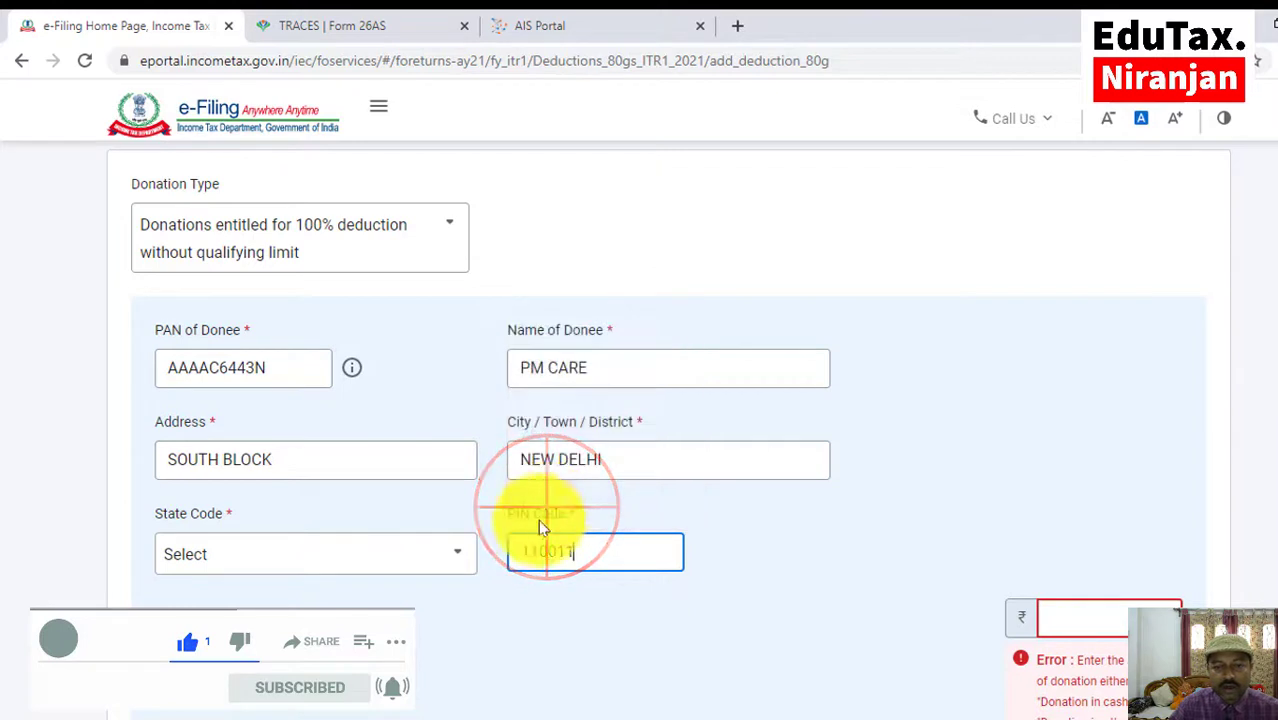
pyautogui.click(365, 560)
pyautogui.write('Delhi')
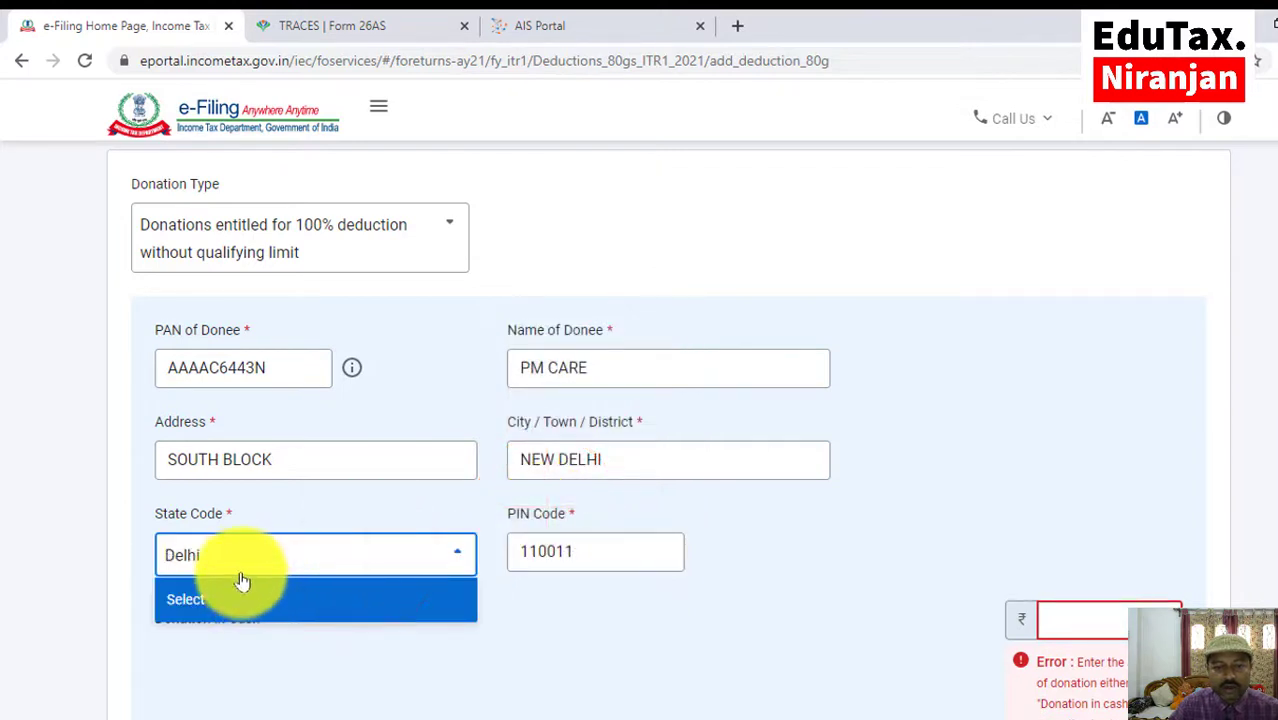
pyautogui.click(556, 620)
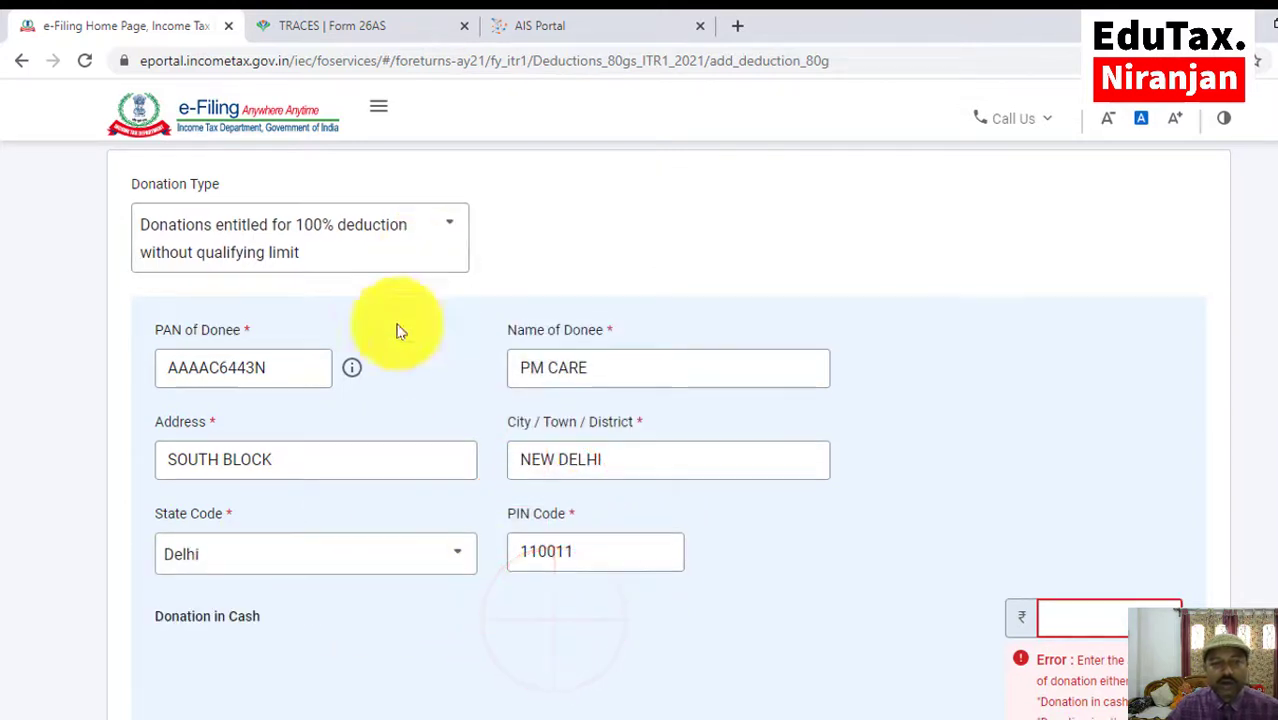
pyautogui.click(320, 362)
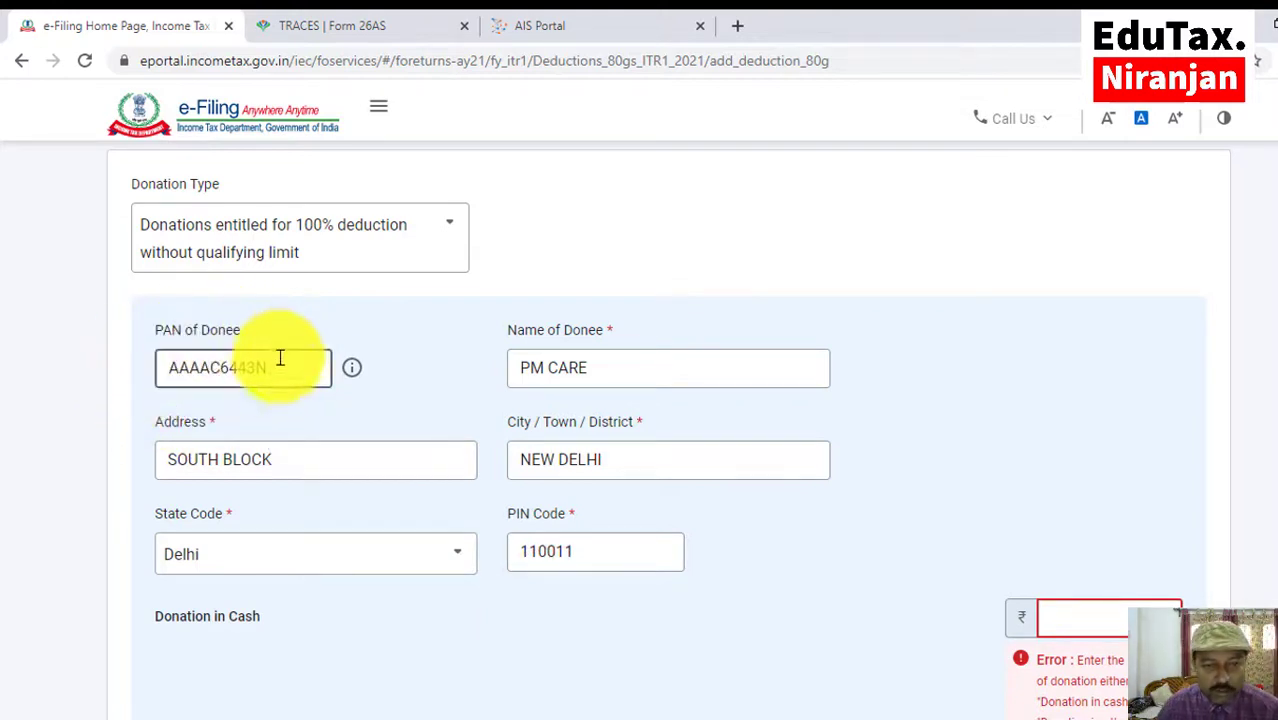
pyautogui.click(556, 360)
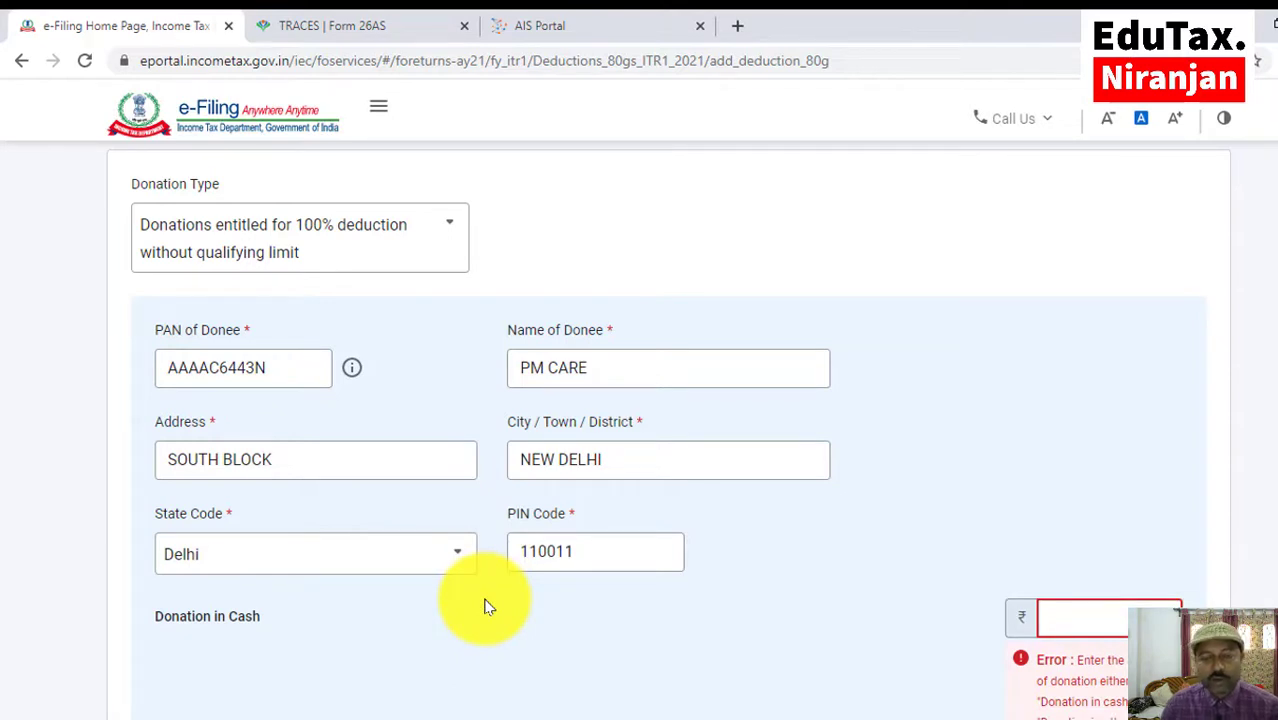
# Enter 1,500 as the donation in other mode and save the donation entry
pyautogui.scroll(-2, 488, 607)
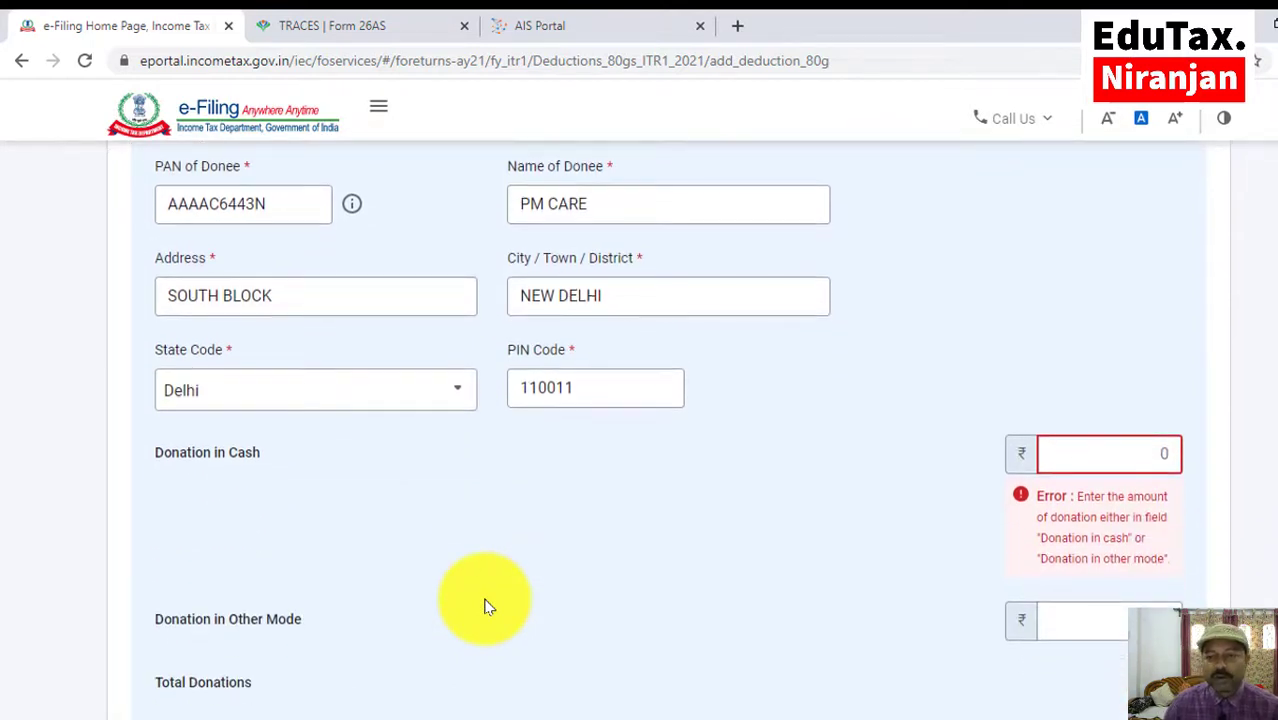
pyautogui.scroll(-1, 488, 607)
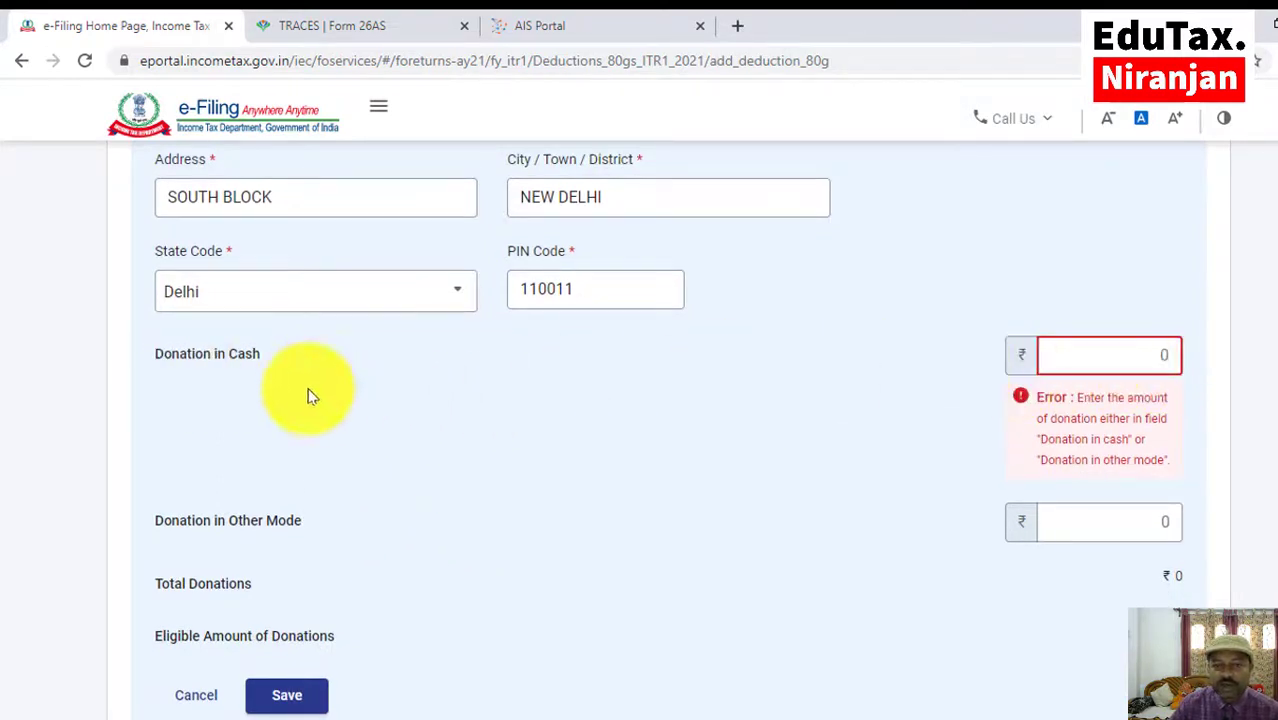
pyautogui.click(1158, 361)
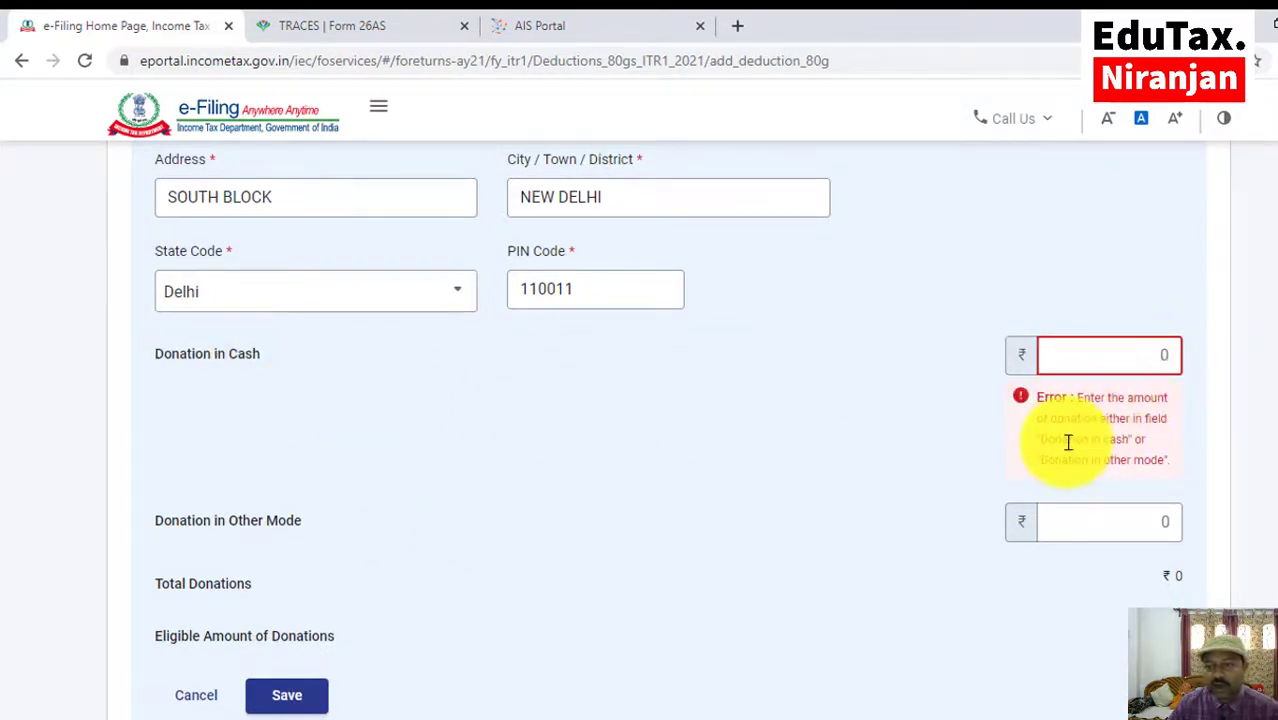
pyautogui.scroll(-2, 587, 570)
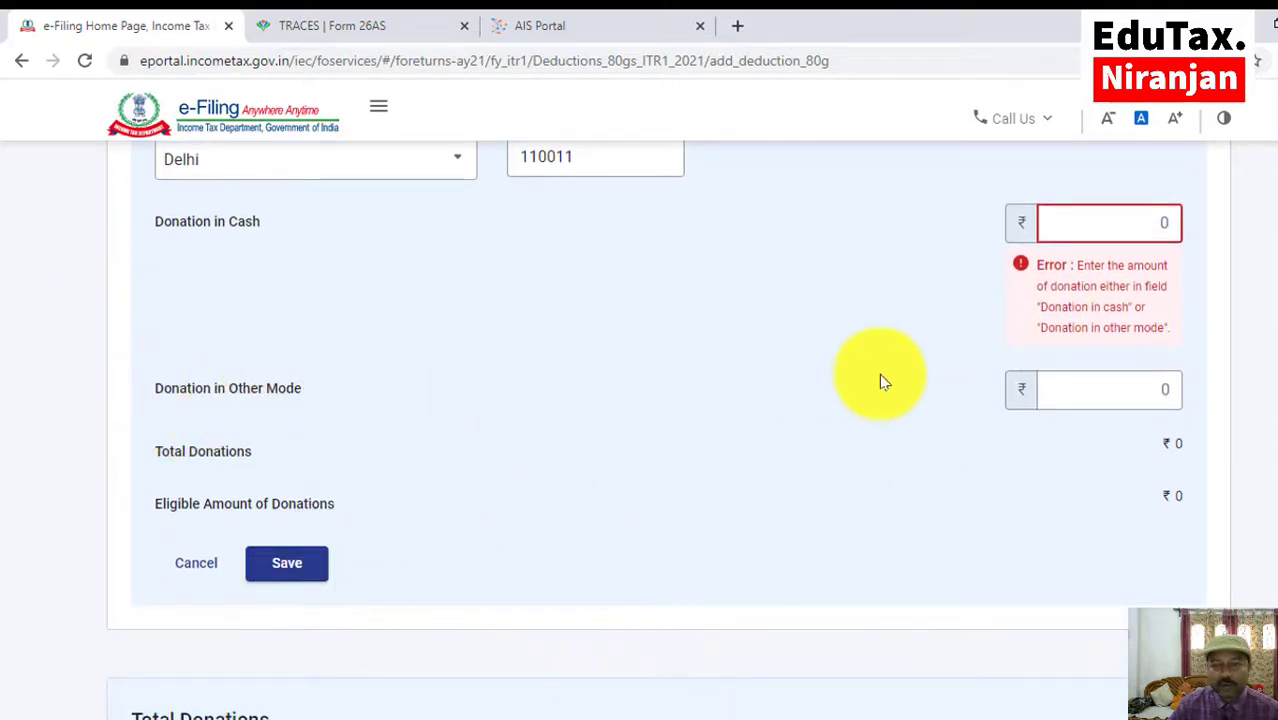
pyautogui.click(1139, 396)
pyautogui.click(1043, 440)
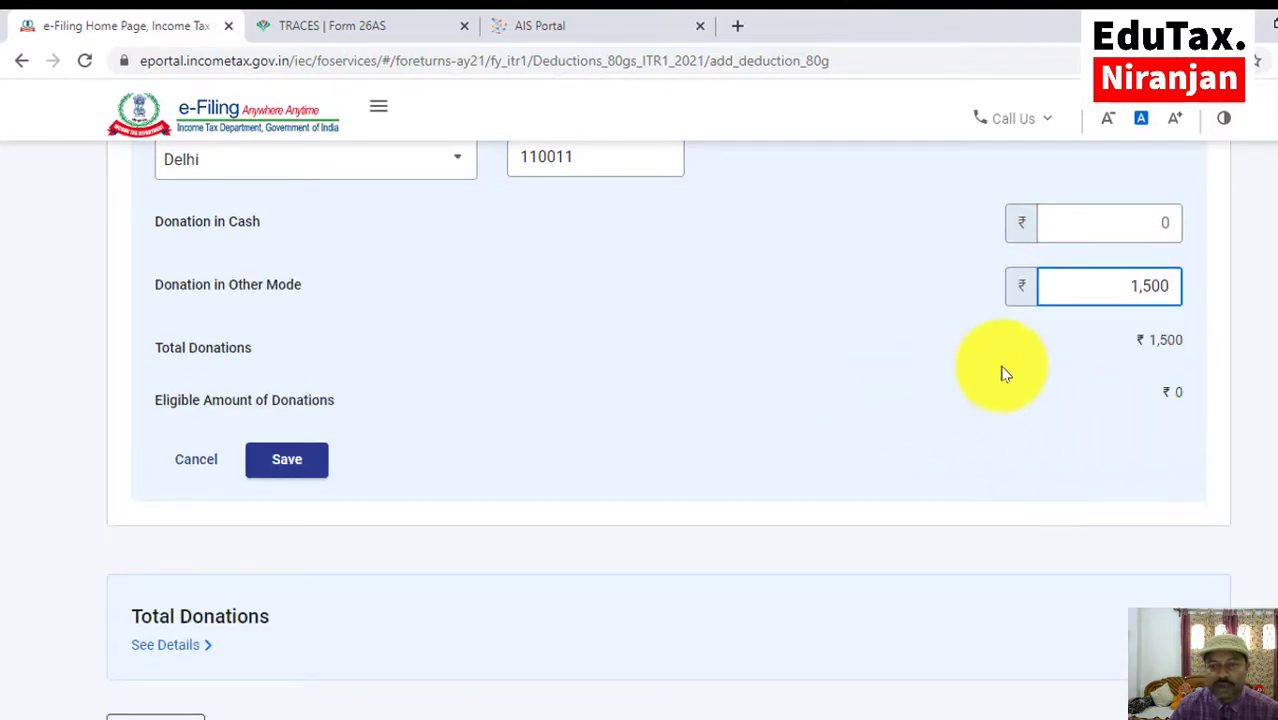
pyautogui.scroll(-2, 577, 478)
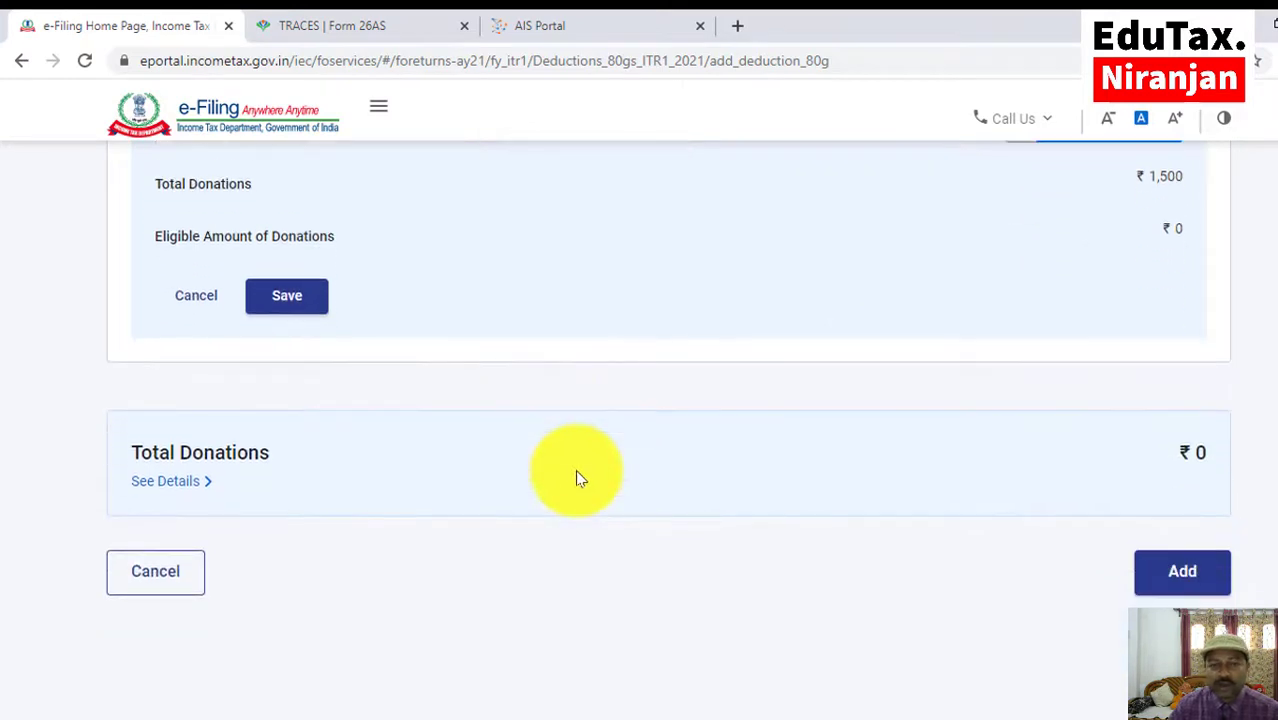
pyautogui.scroll(1, 577, 478)
pyautogui.scroll(1, 579, 476)
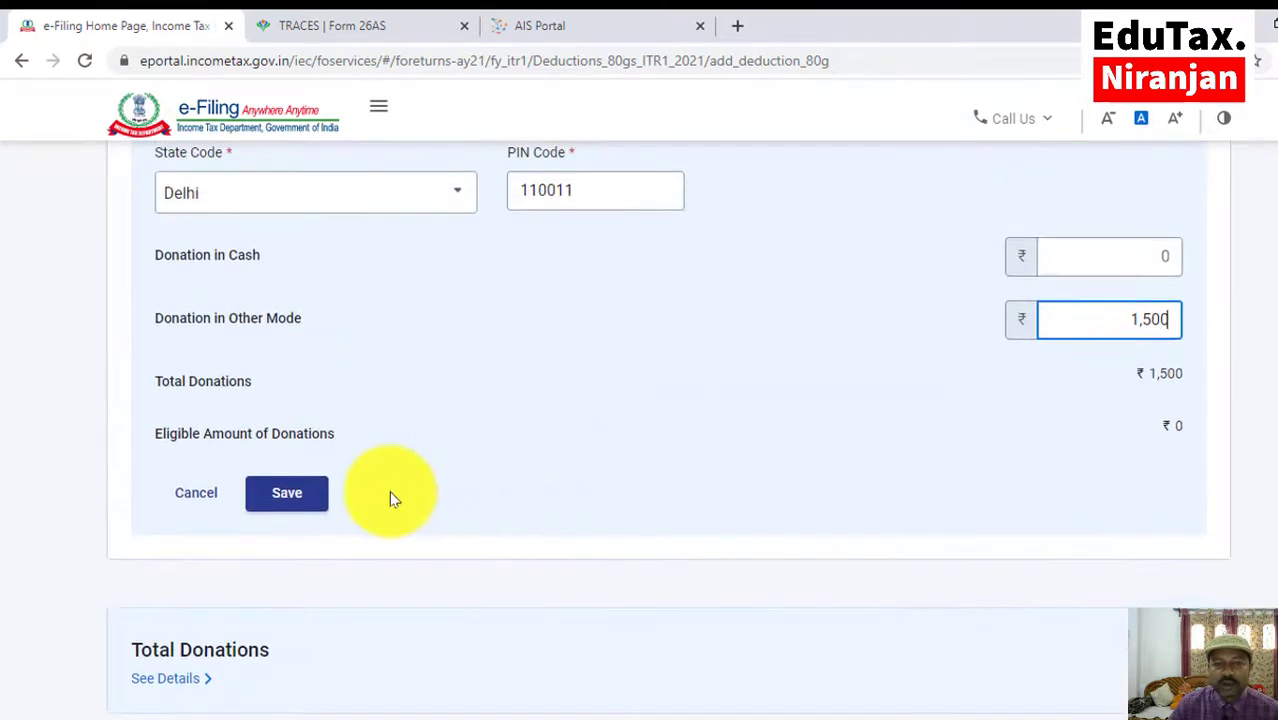
pyautogui.click(290, 503)
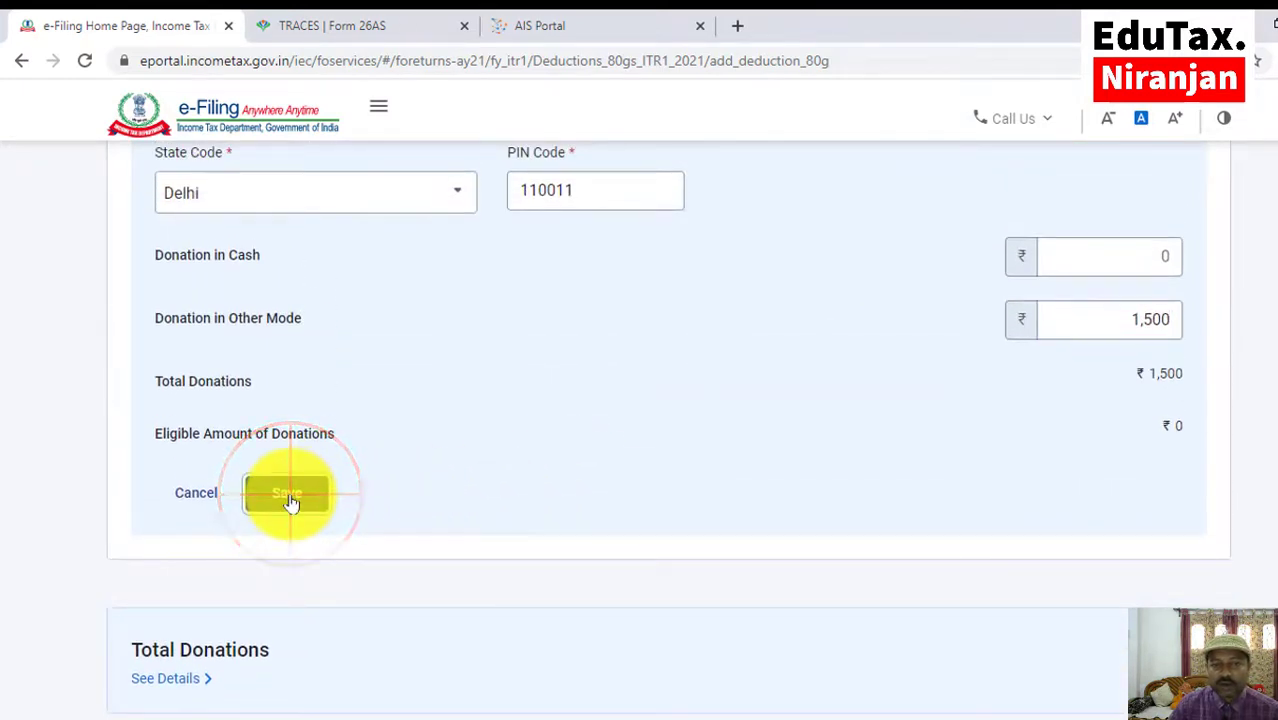
# Examine the saved PM CARE donation row, from the donee details across to the donation amounts and eligible donation
pyautogui.scroll(-3, 529, 512)
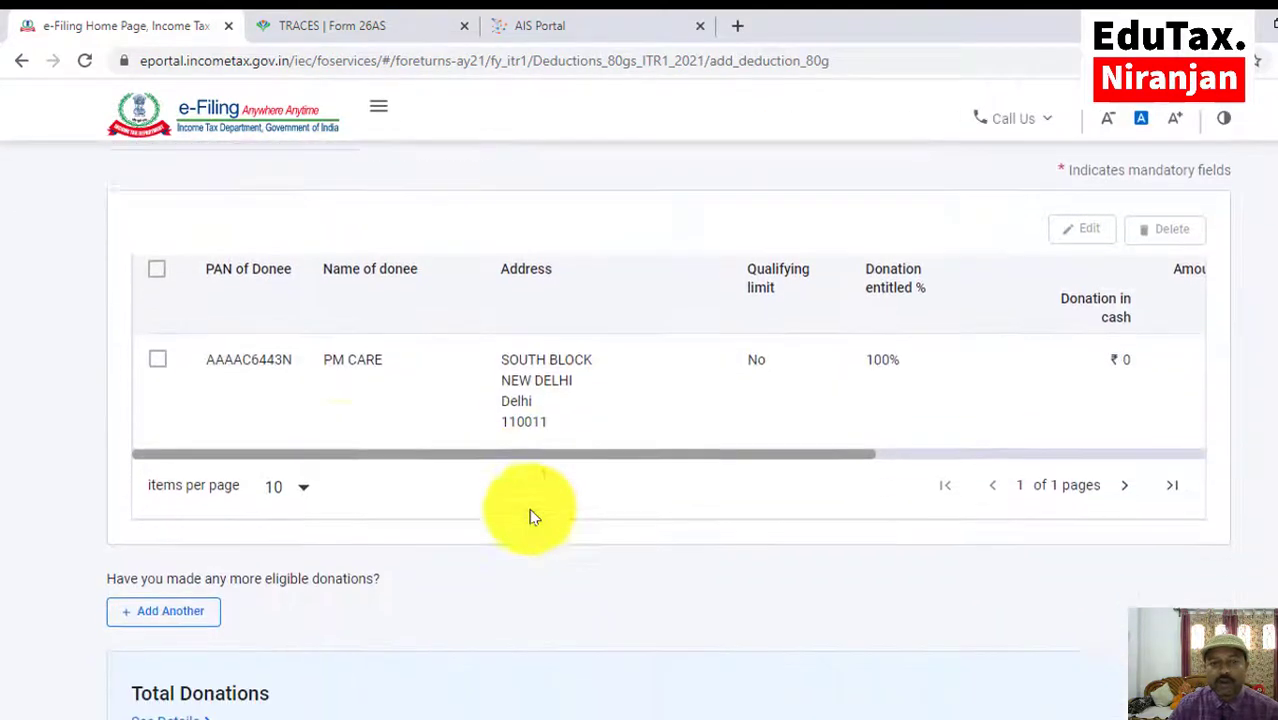
pyautogui.scroll(-1, 529, 515)
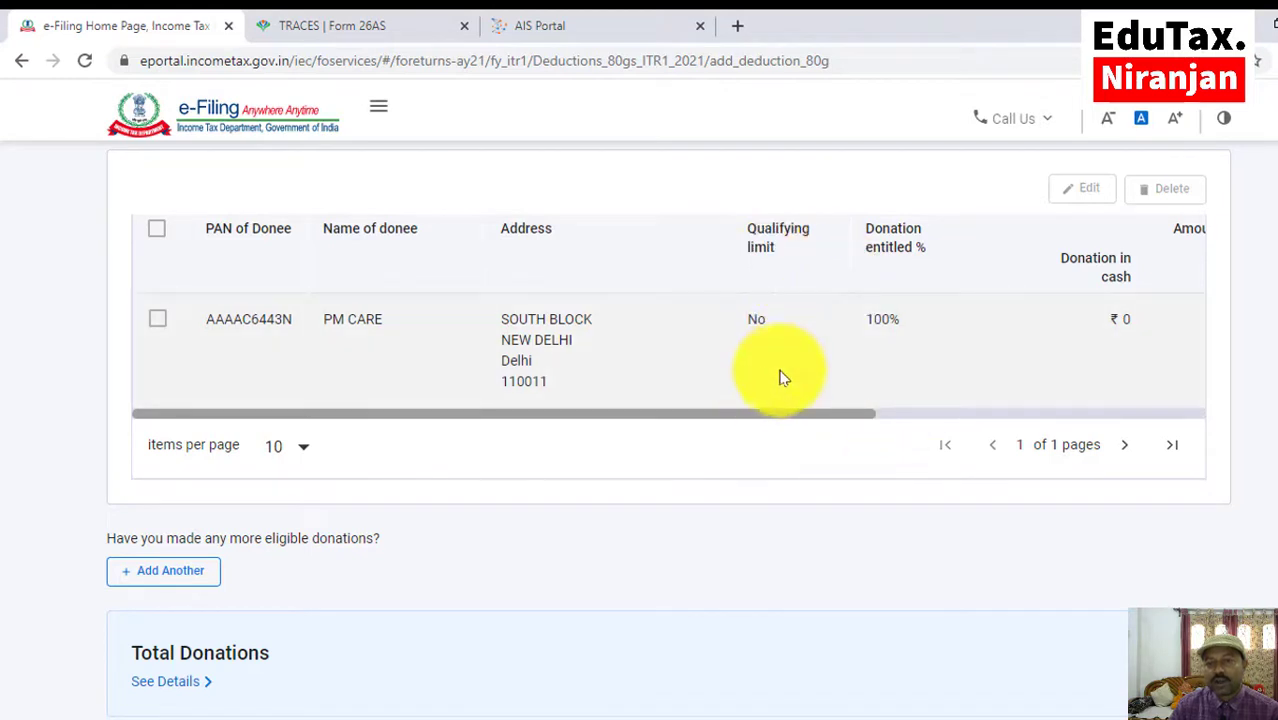
pyautogui.moveTo(871, 416); pyautogui.dragTo(1085, 424)
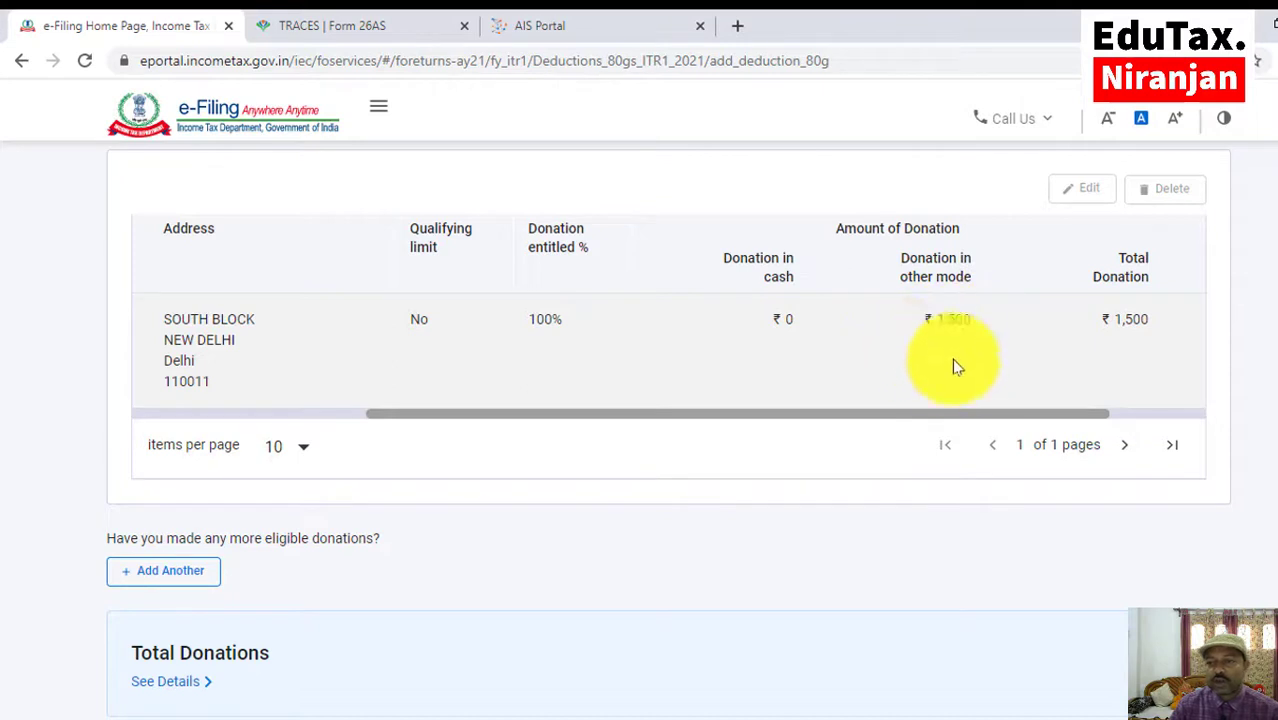
pyautogui.moveTo(1100, 413); pyautogui.dragTo(1158, 420)
pyautogui.moveTo(1010, 298)
pyautogui.mouseDown()
pyautogui.moveTo(1047, 363)
pyautogui.moveTo(955, 380)
pyautogui.mouseUp()
pyautogui.moveTo(1144, 428); pyautogui.dragTo(1217, 420)
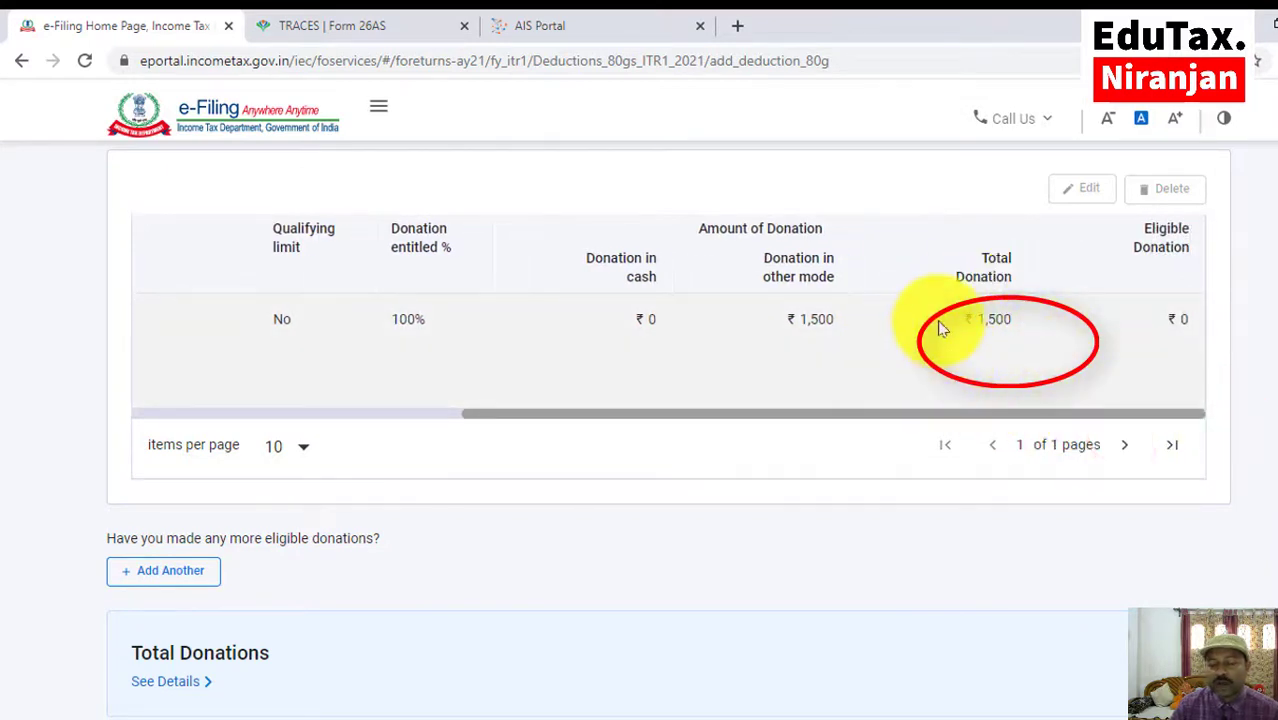
pyautogui.moveTo(758, 414); pyautogui.dragTo(322, 423)
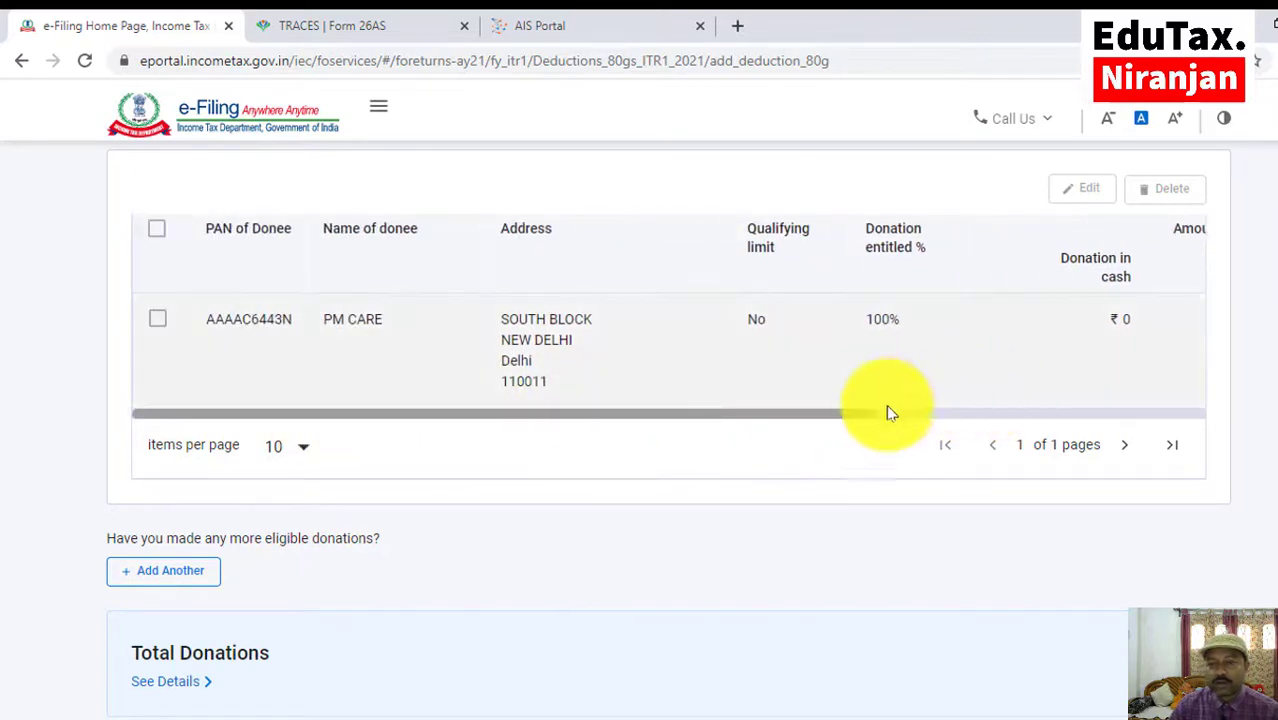
pyautogui.moveTo(850, 419); pyautogui.dragTo(1168, 417)
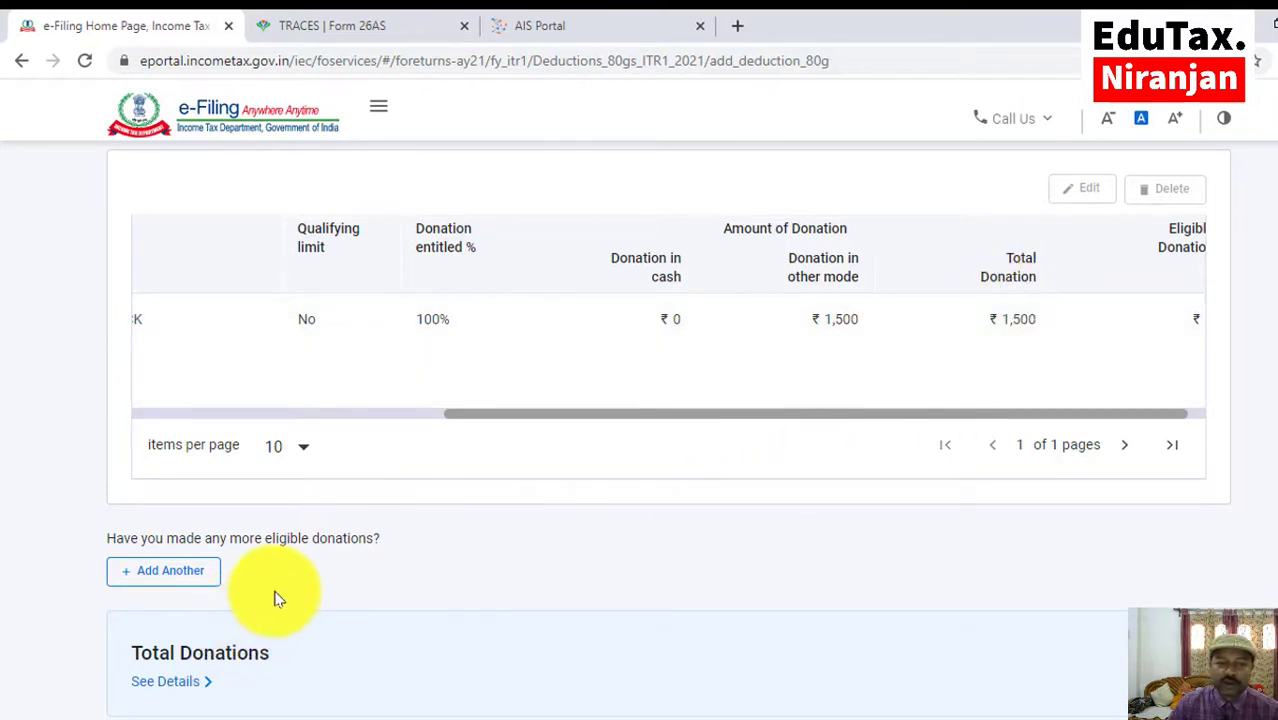
# Start another 80G donation entry with the donation type set to 100% deduction without qualifying limit
pyautogui.click(186, 583)
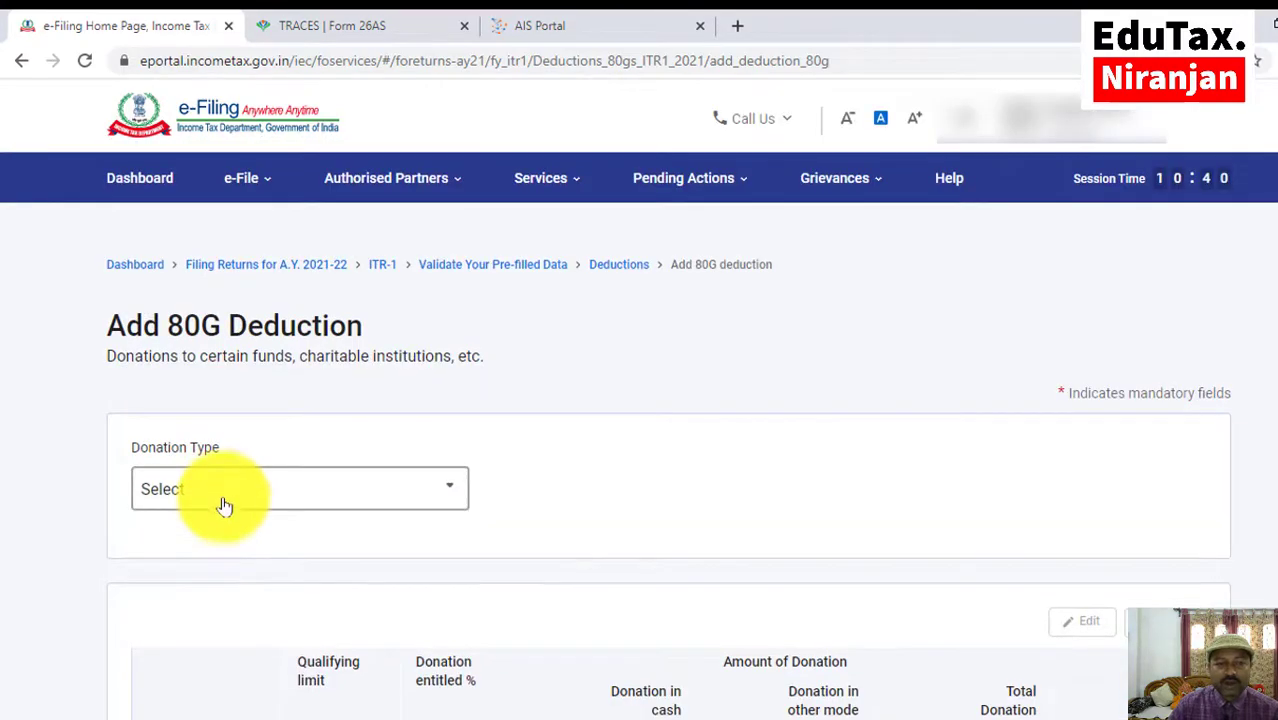
pyautogui.click(228, 499)
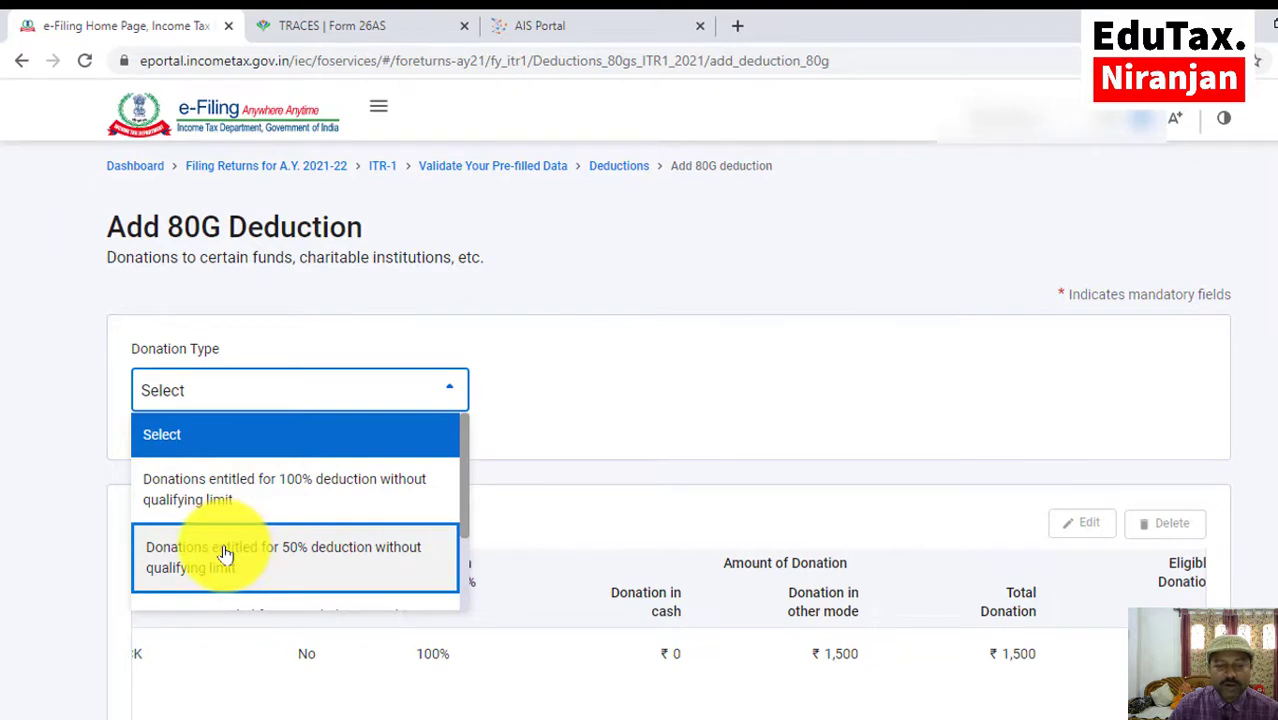
pyautogui.click(217, 494)
pyautogui.scroll(-2, 217, 491)
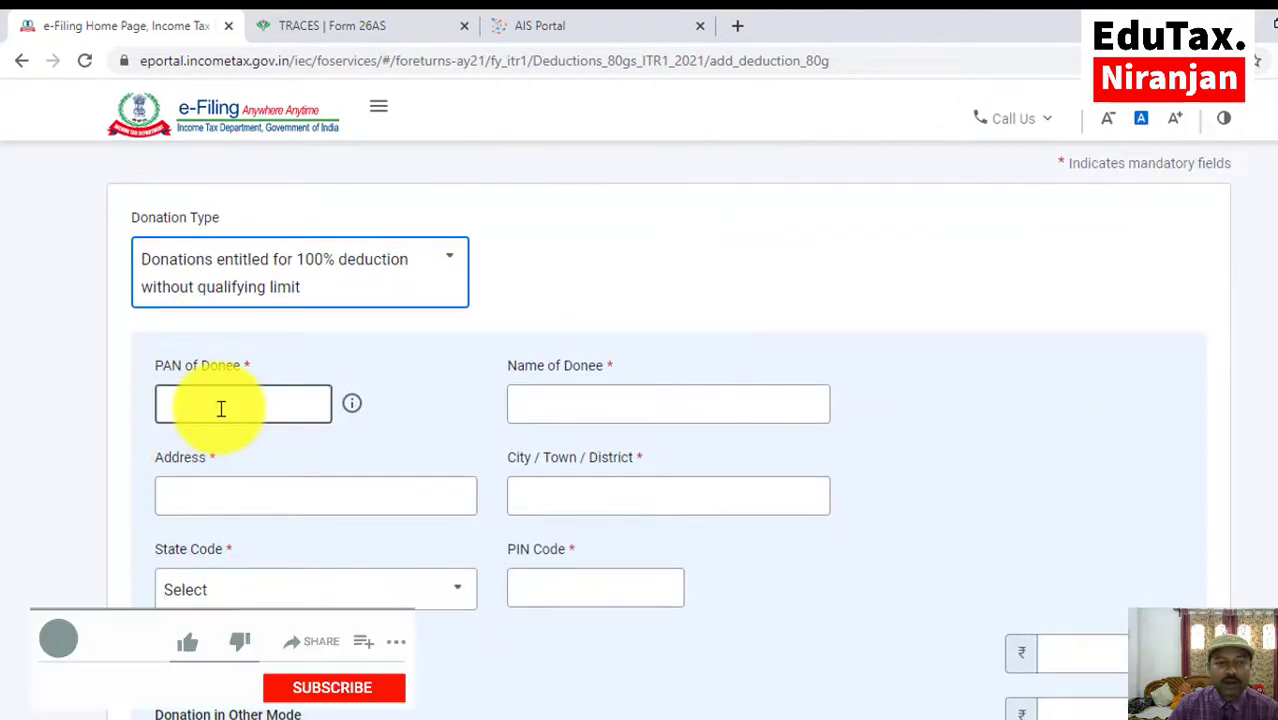
# Fill in the donee's PAN from the saved suggestions and set the donee name to West Bengal State Emergency Relief Fund
pyautogui.click(220, 406)
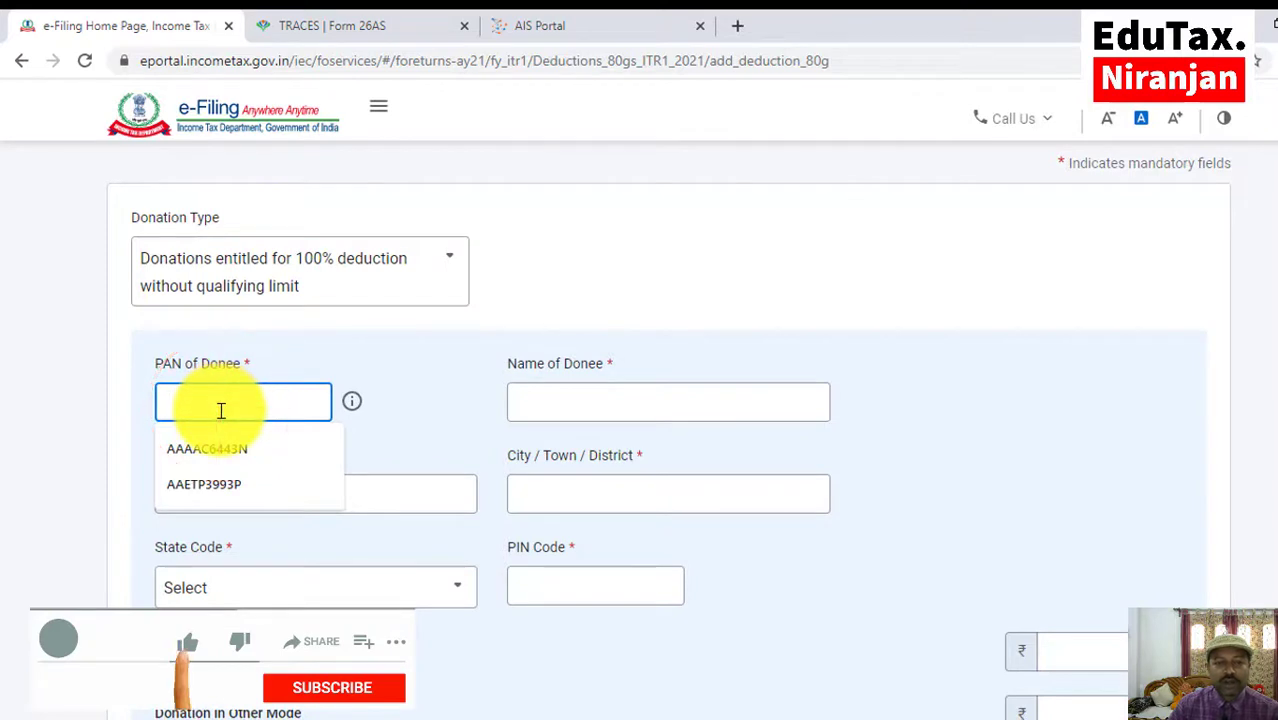
pyautogui.click(220, 490)
pyautogui.click(592, 404)
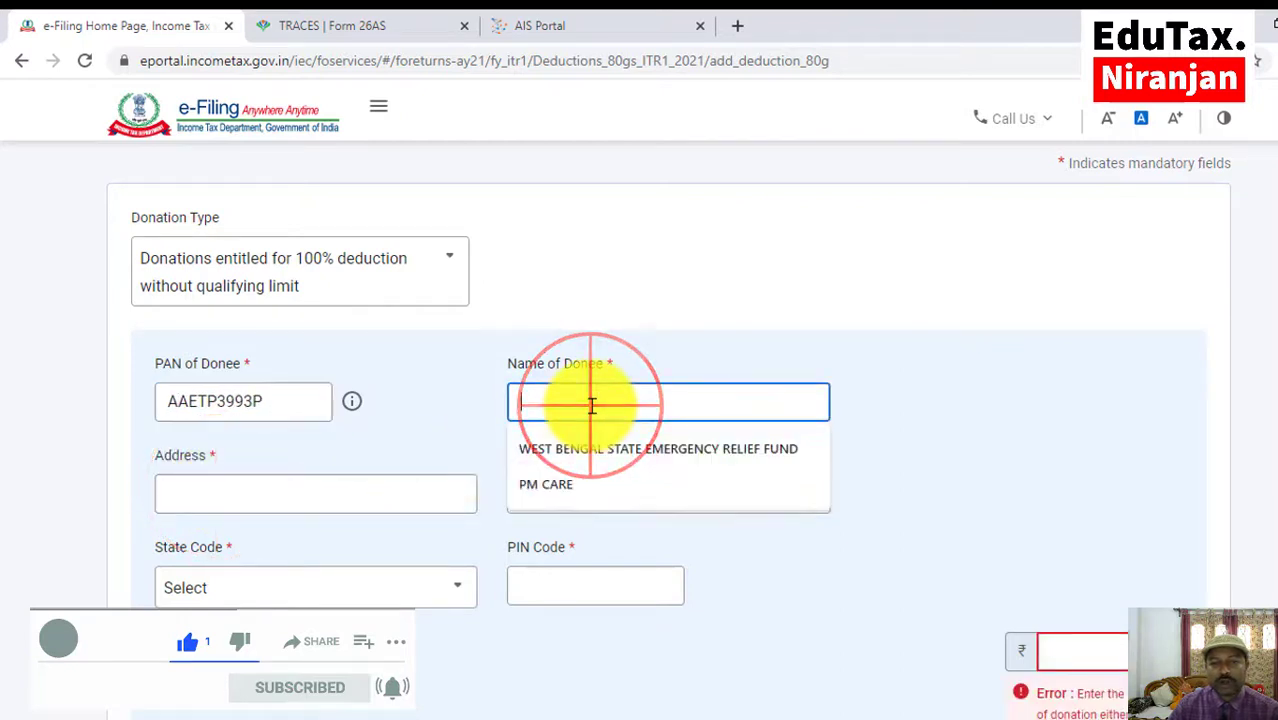
pyautogui.click(592, 460)
# Enter KOLKATA as the donee's address and HOWRAH as the city
pyautogui.click(226, 492)
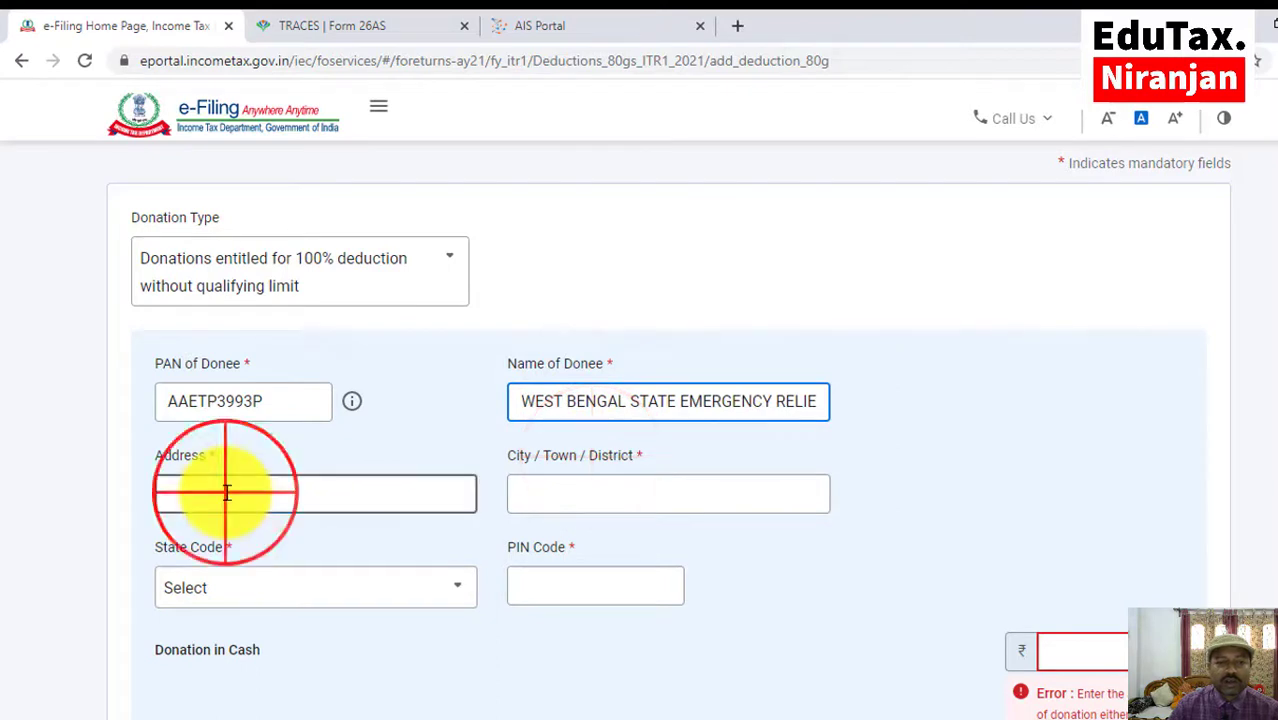
pyautogui.click(255, 494)
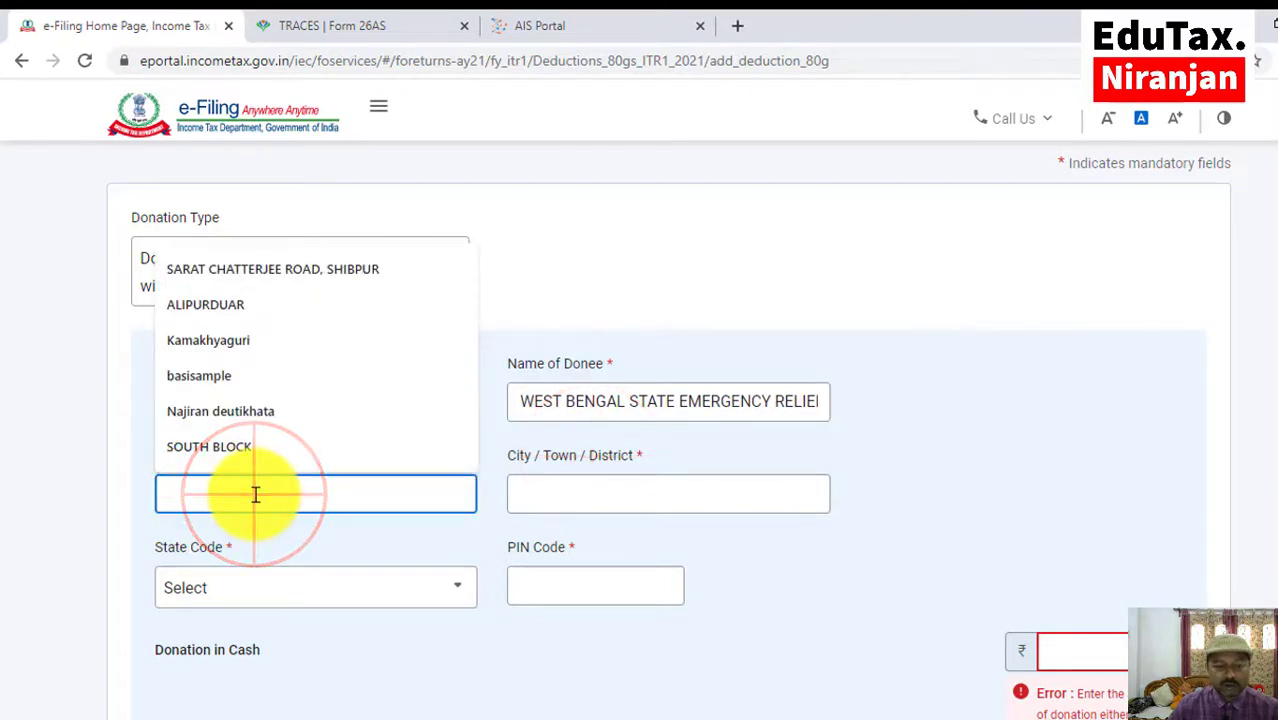
pyautogui.write('KOLKATA')
pyautogui.scroll(-1, 255, 494)
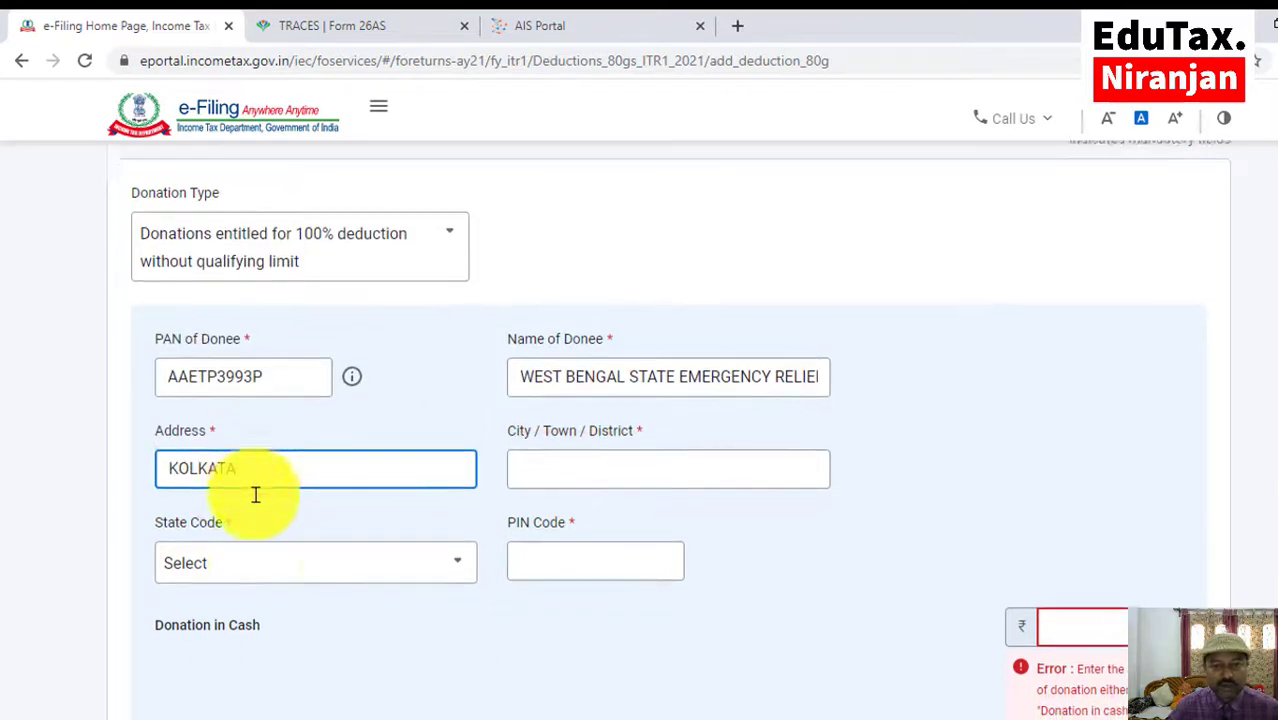
pyautogui.click(620, 400)
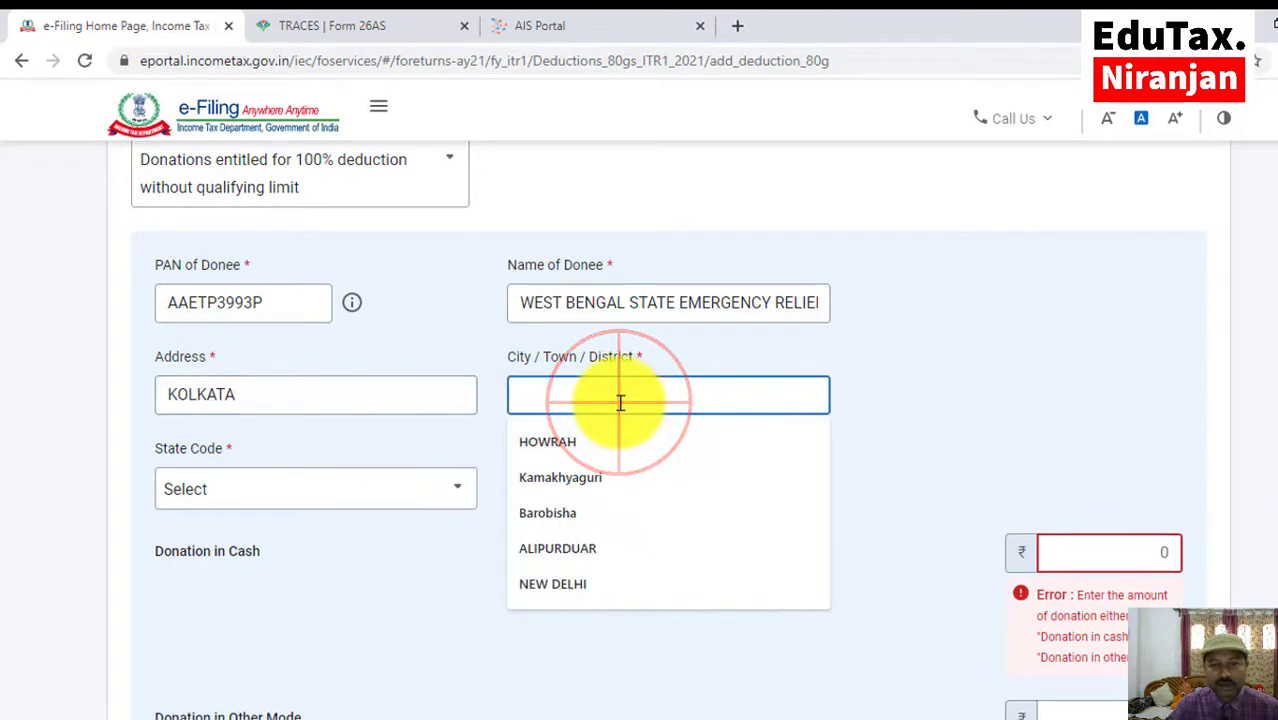
pyautogui.click(576, 445)
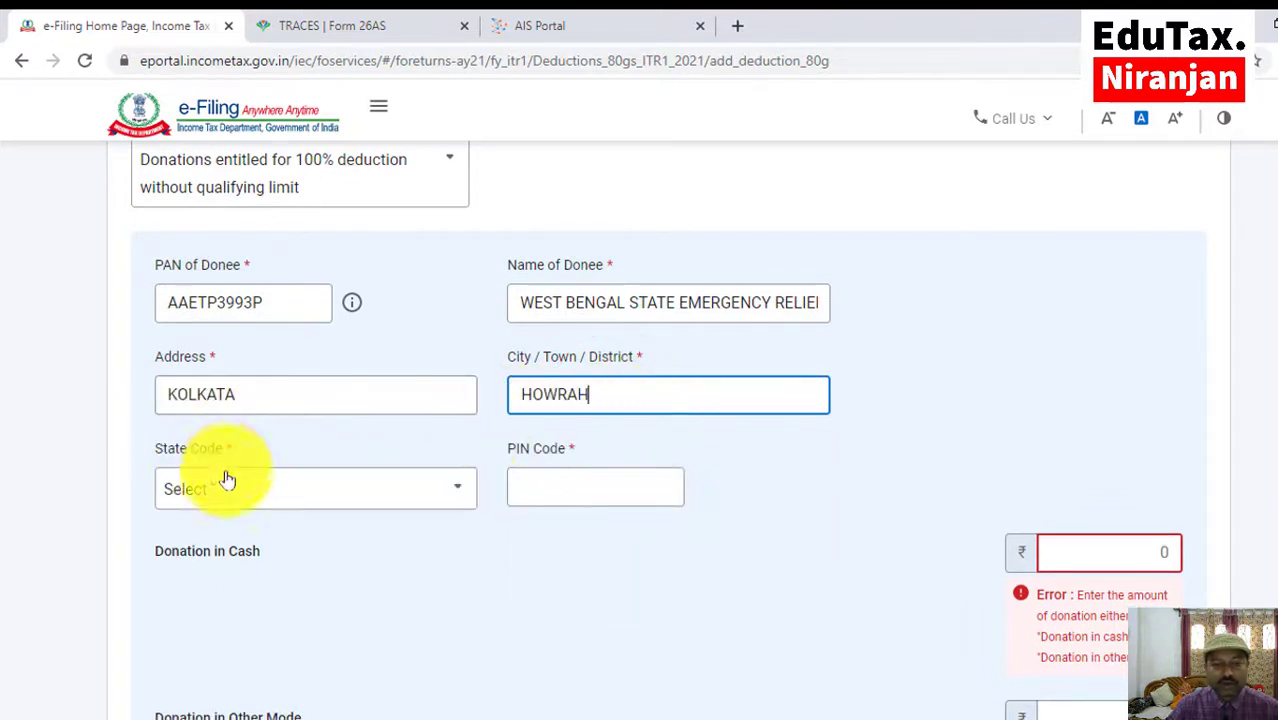
# Fill in the donee's postal PIN code and set the state code to West Bengal
pyautogui.click(589, 480)
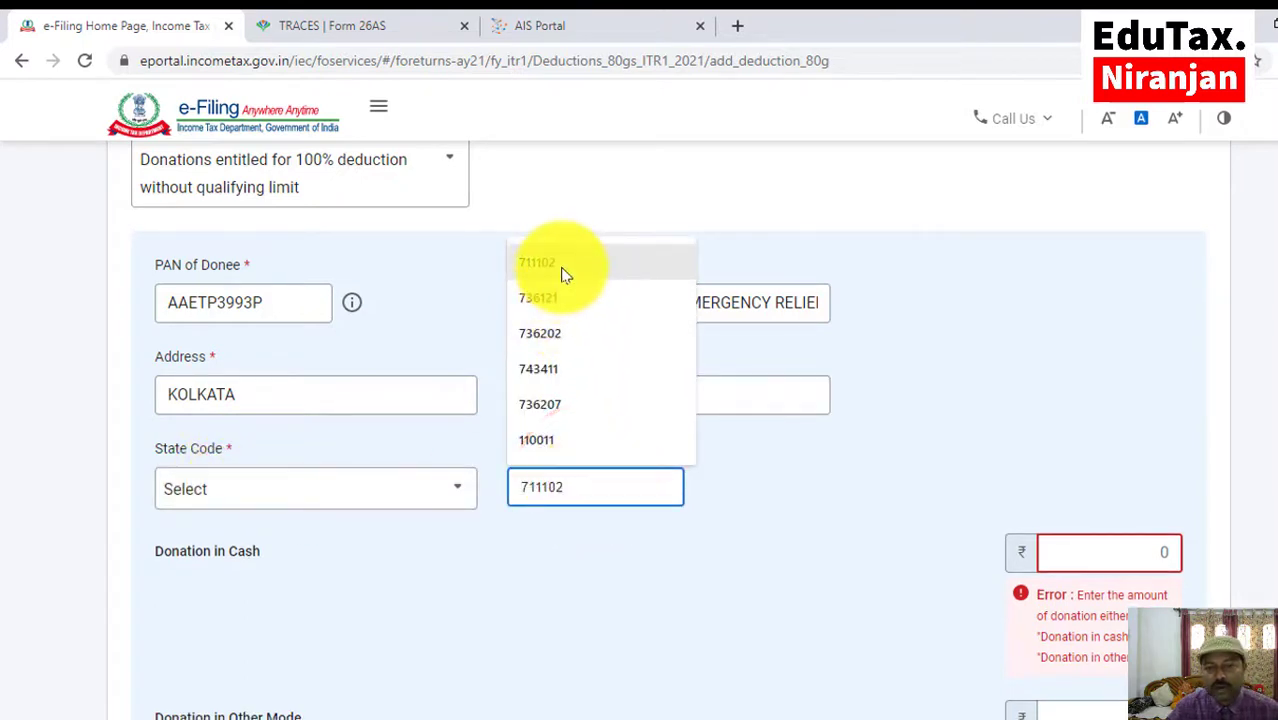
pyautogui.click(536, 370)
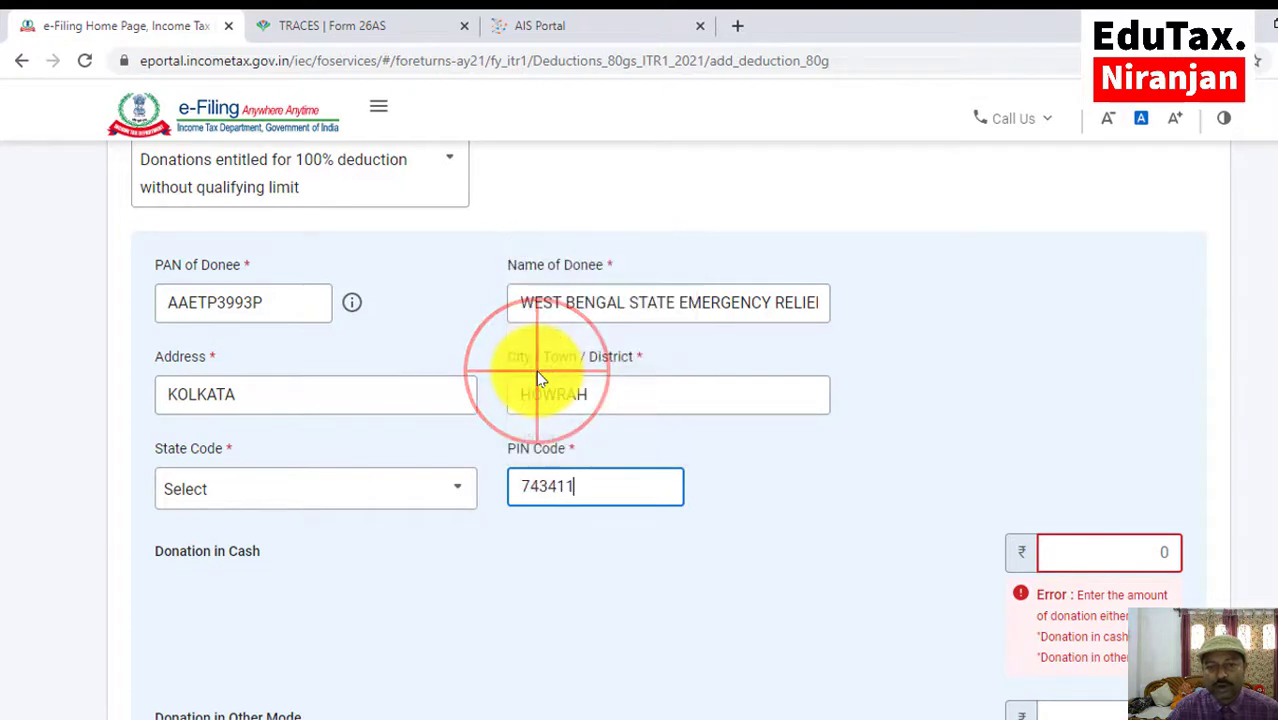
pyautogui.click(275, 511)
pyautogui.click(274, 501)
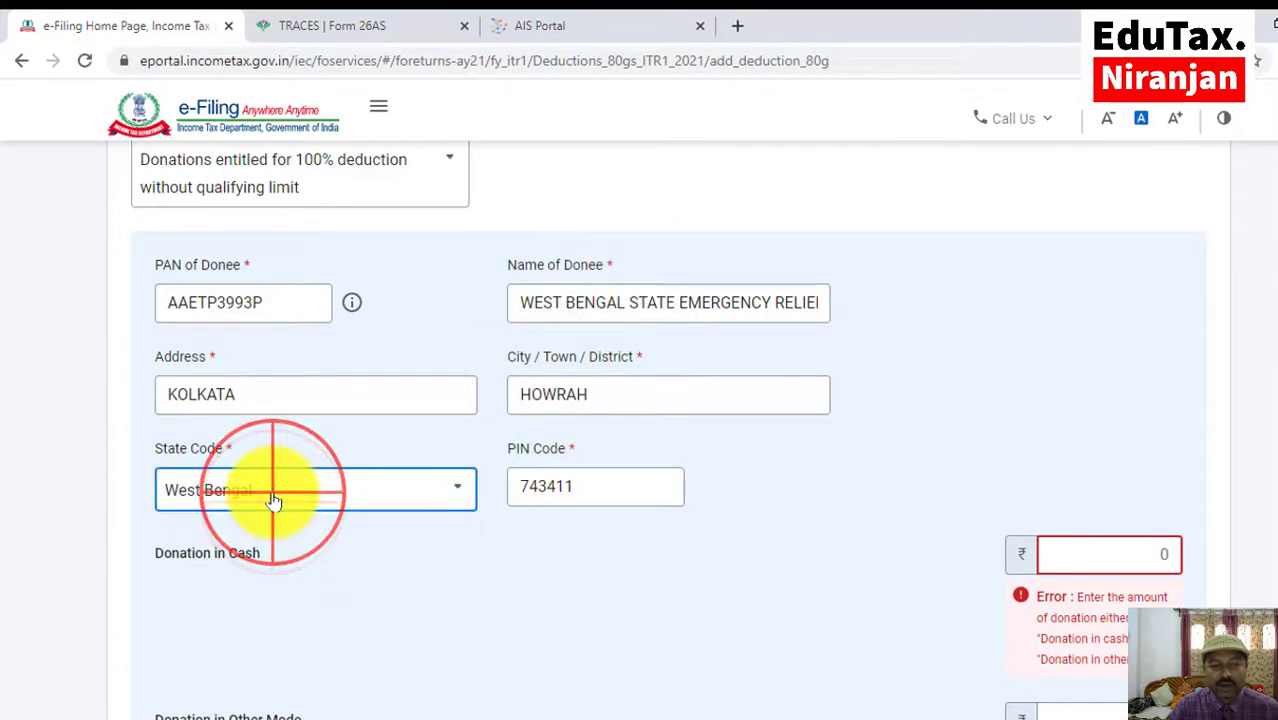
pyautogui.click(369, 490)
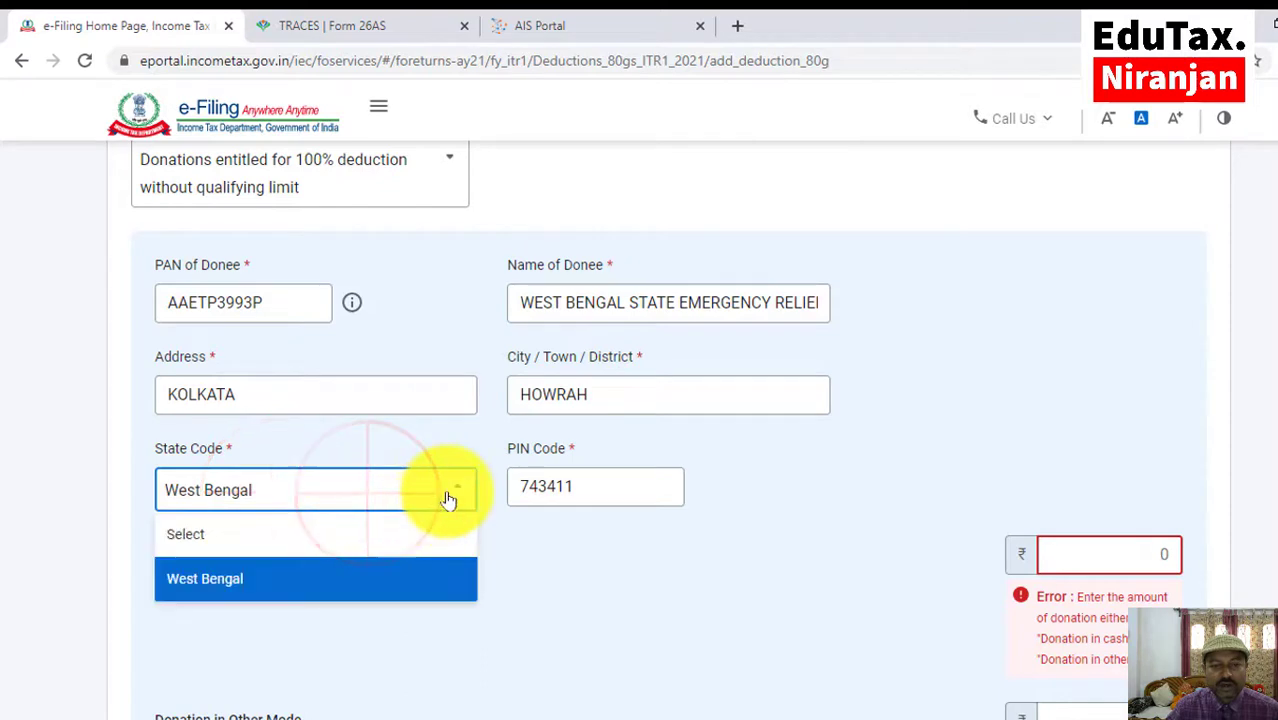
pyautogui.click(259, 588)
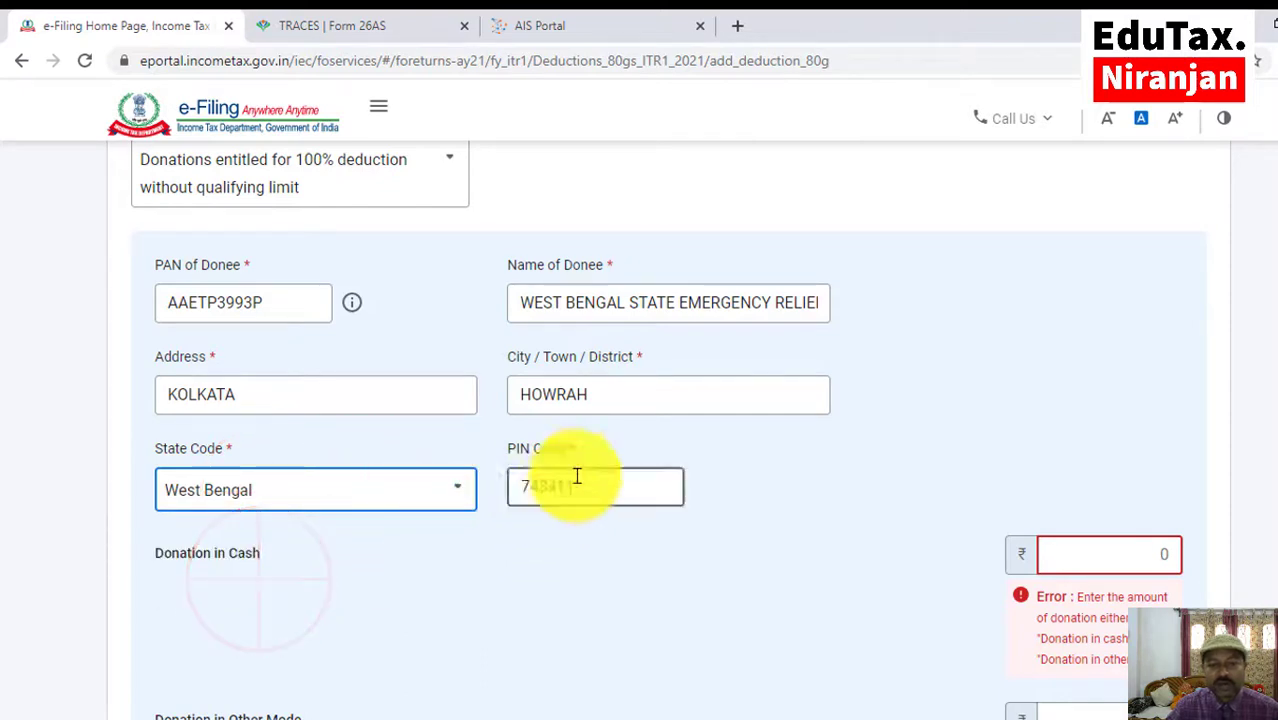
# Enter 5,000 as the donation in other mode and save the second donation entry
pyautogui.scroll(-1, 318, 527)
pyautogui.scroll(-1, 320, 527)
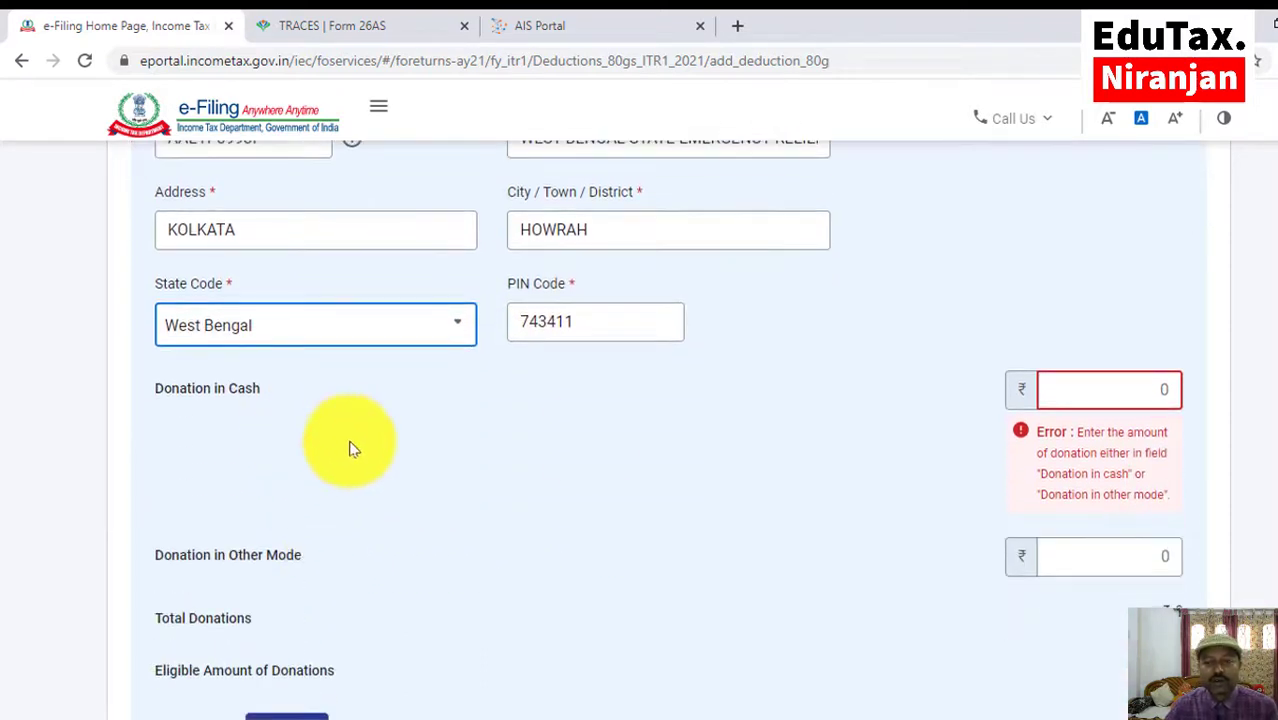
pyautogui.scroll(-2, 1101, 410)
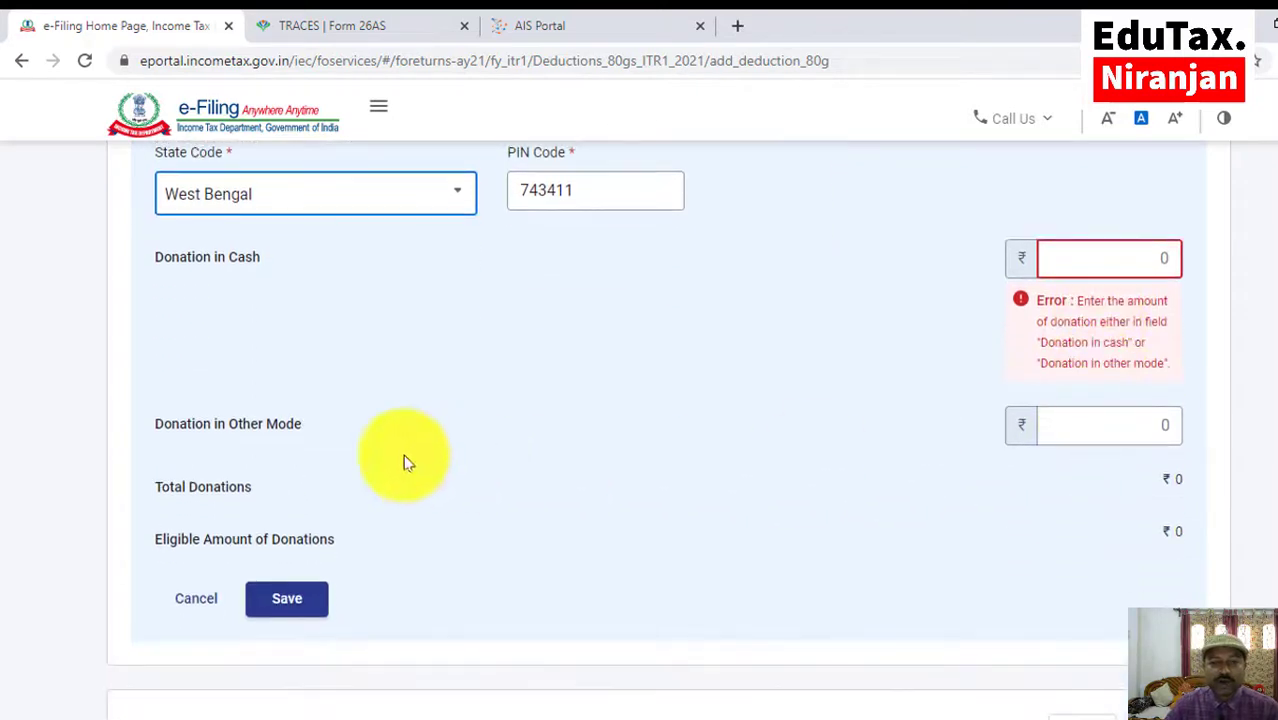
pyautogui.click(1141, 428)
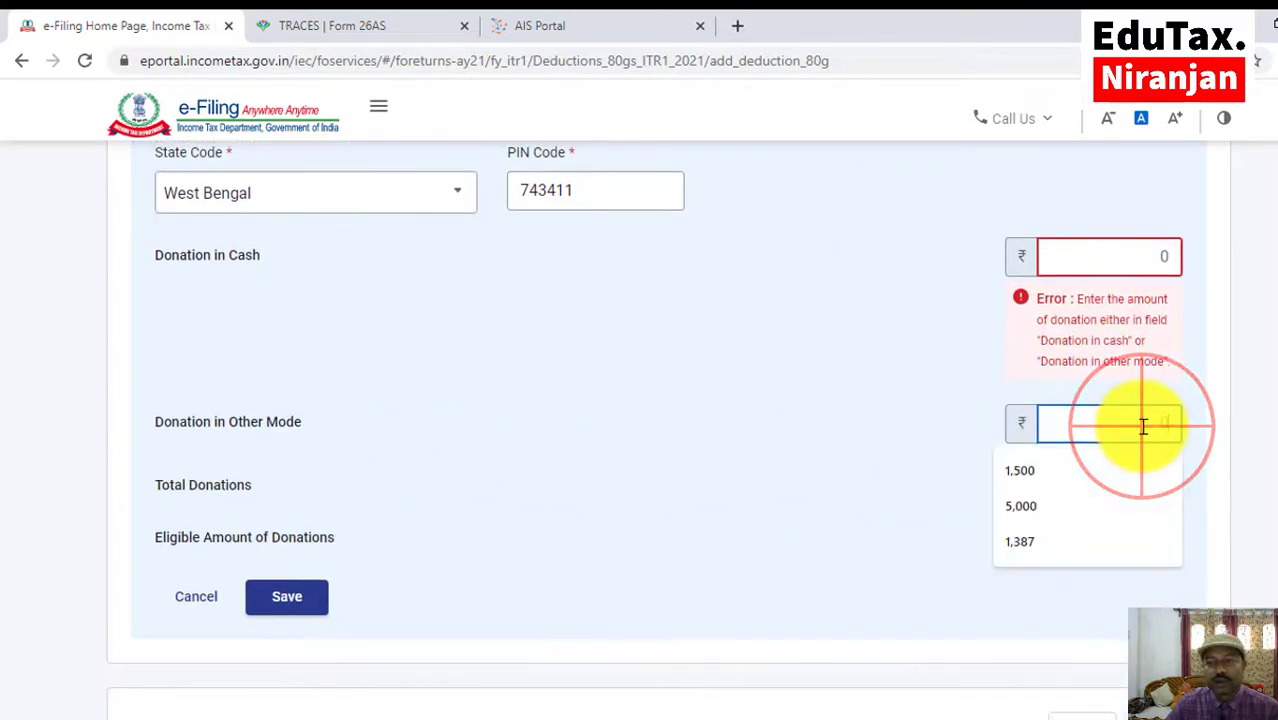
pyautogui.click(1041, 505)
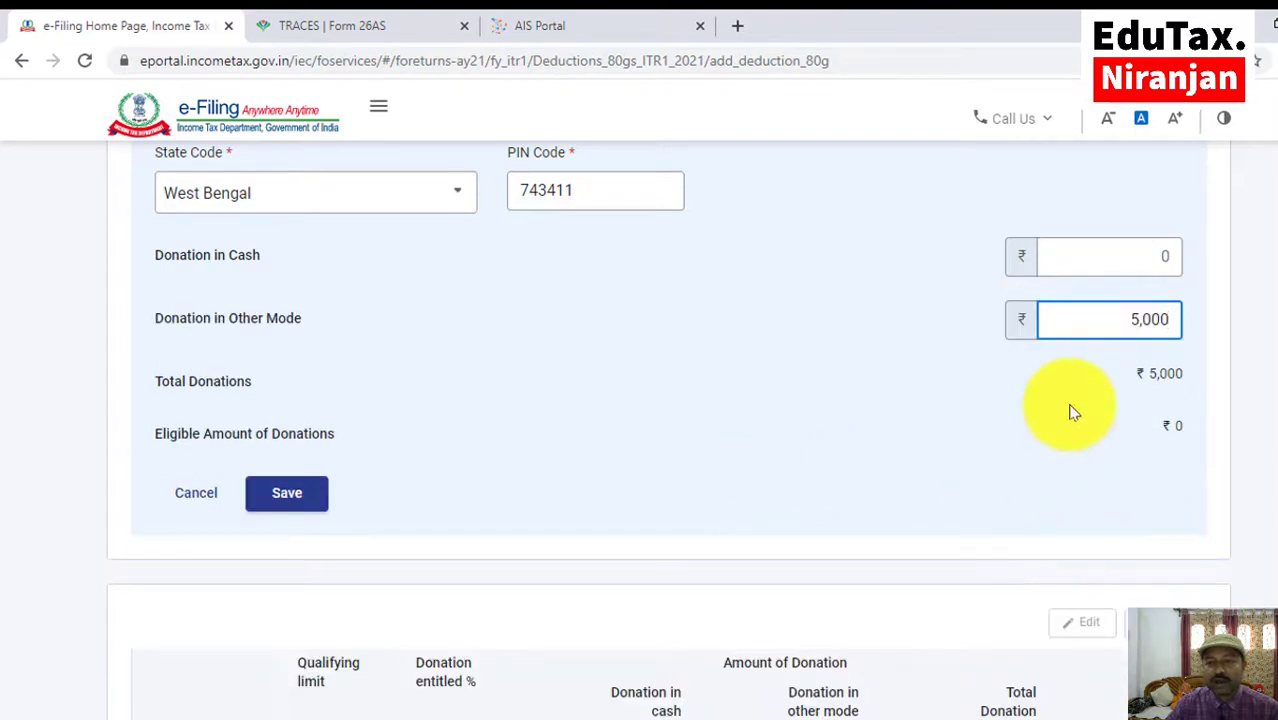
pyautogui.click(287, 500)
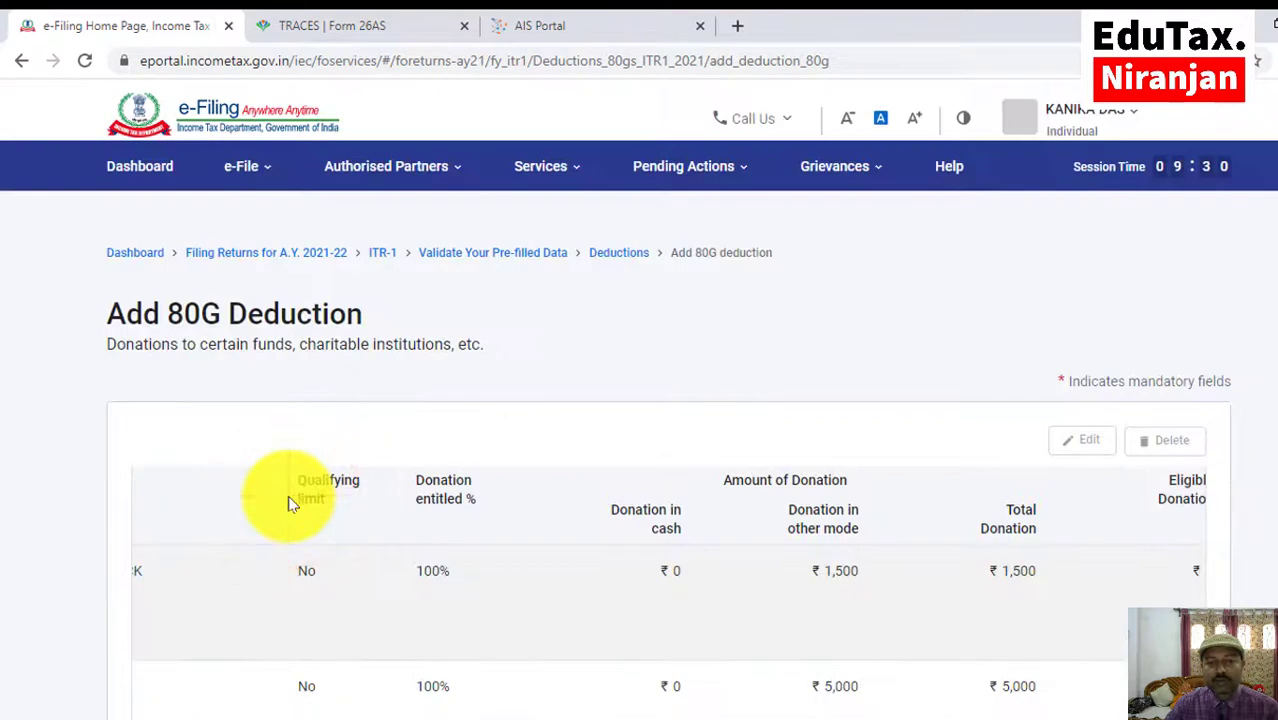
# Review the amounts in both saved donation rows and the total donations, and cancel adding the 80G deduction
pyautogui.scroll(-3, 288, 500)
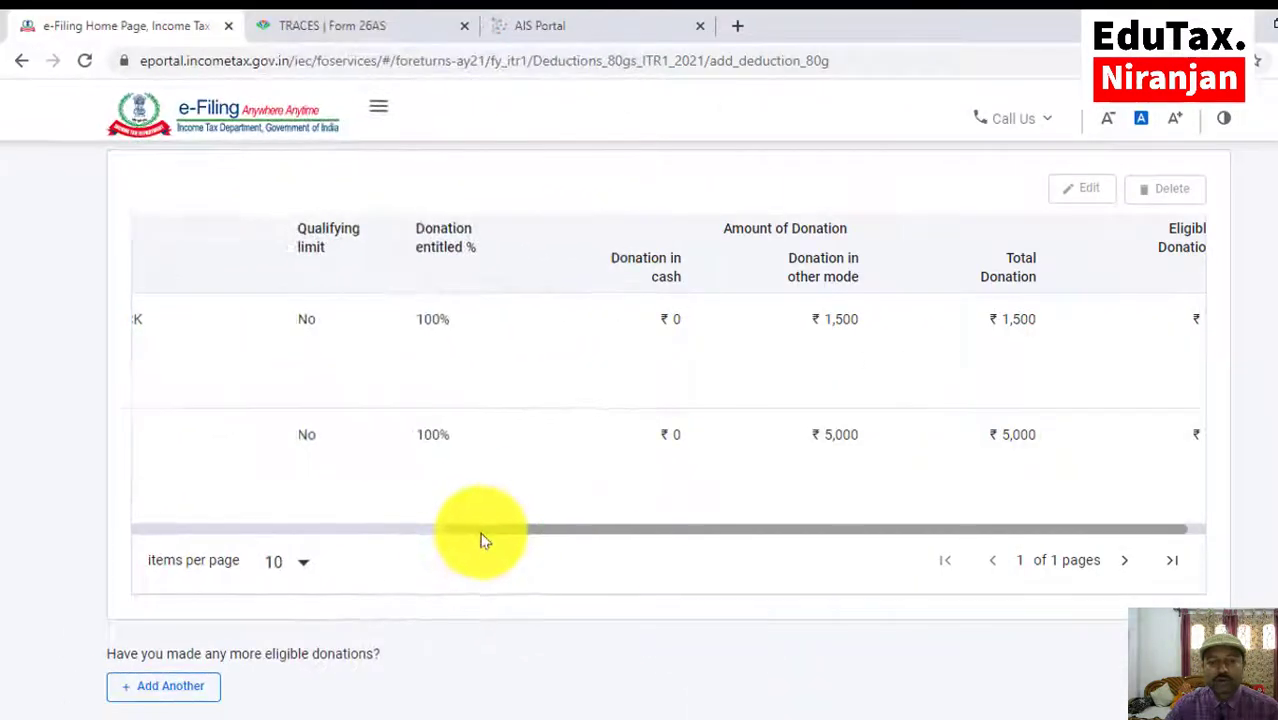
pyautogui.moveTo(479, 538); pyautogui.dragTo(630, 560)
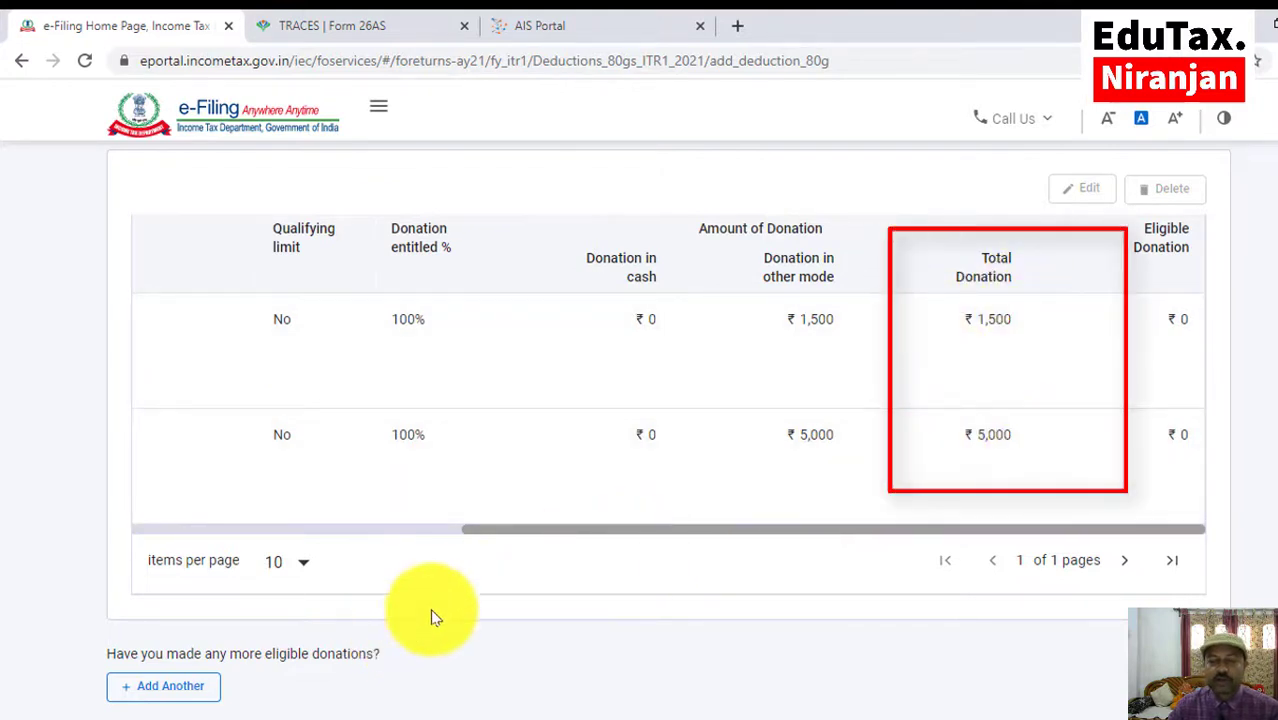
pyautogui.scroll(-1, 550, 590)
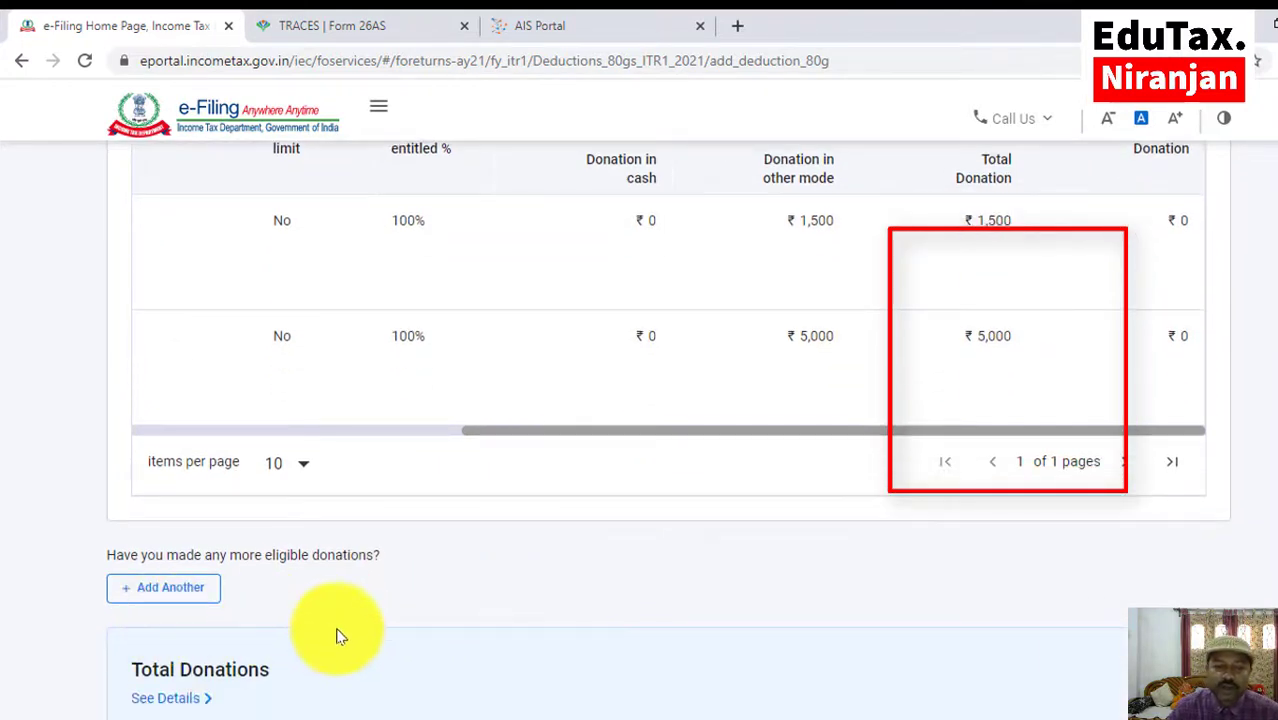
pyautogui.scroll(-2, 340, 633)
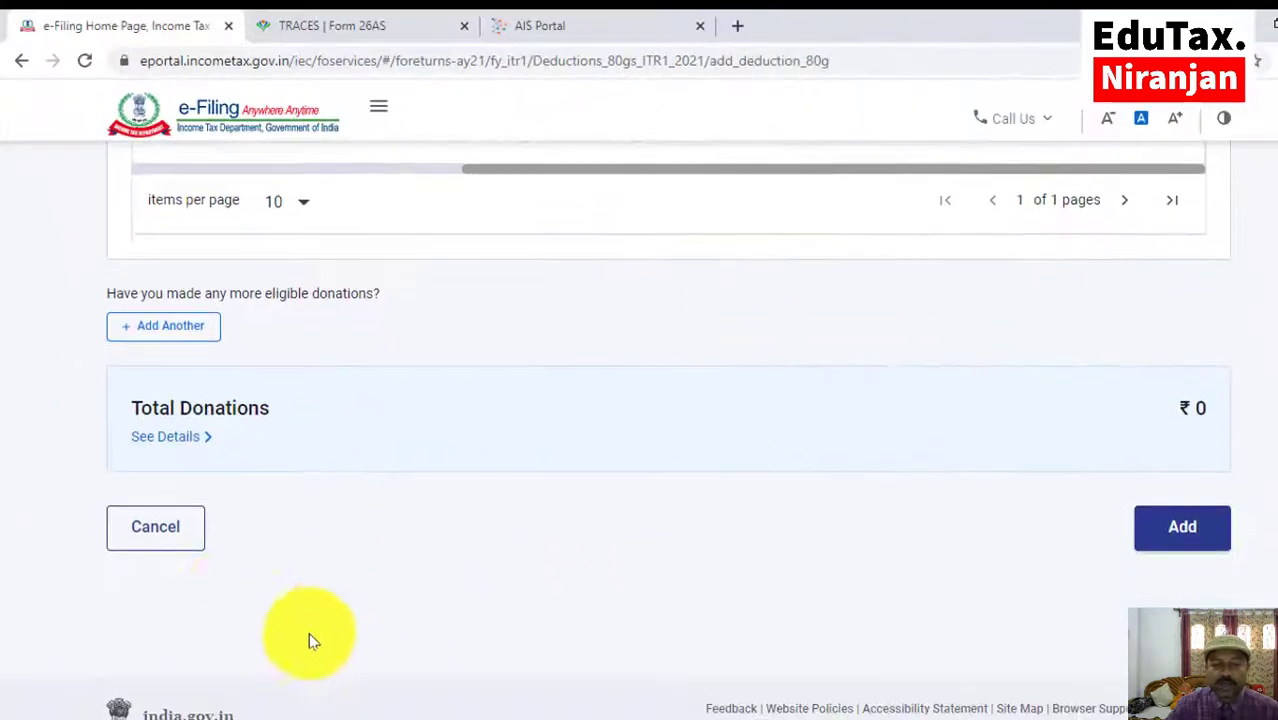
pyautogui.click(165, 540)
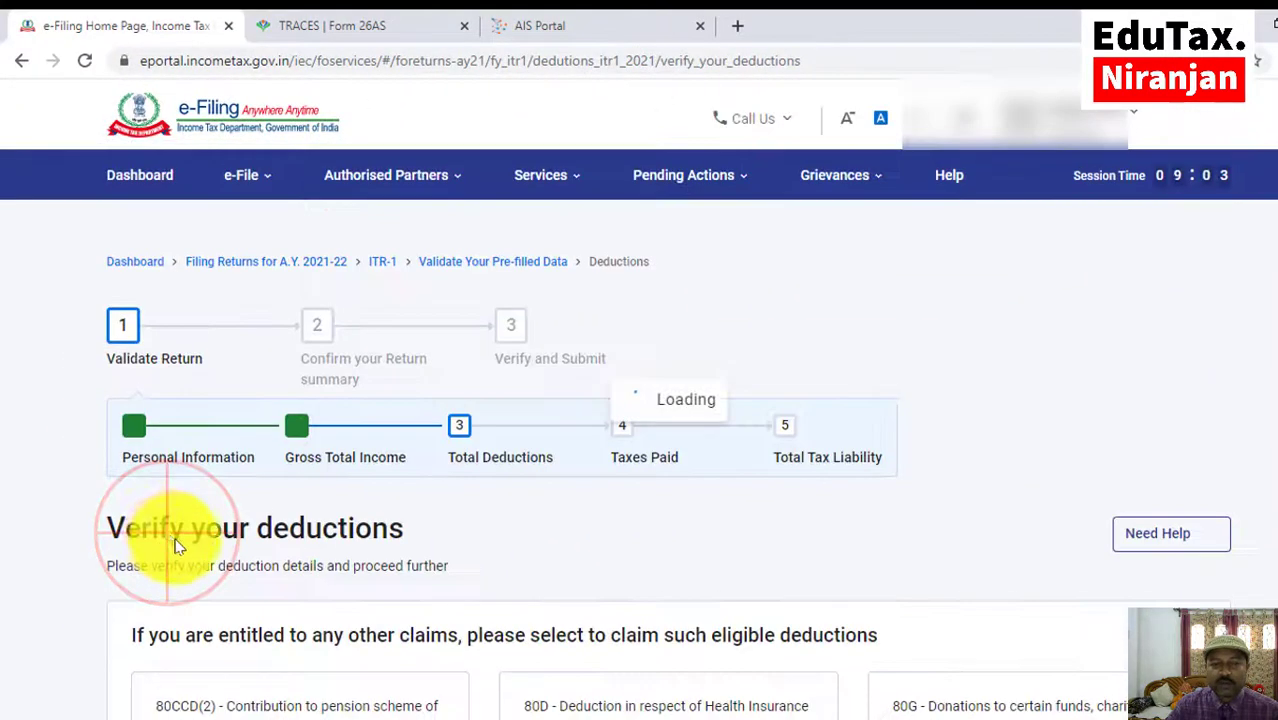
# Start an 80GGA deduction for scientific research or rural development donations and open a new donee entry
pyautogui.scroll(-5, 600, 558)
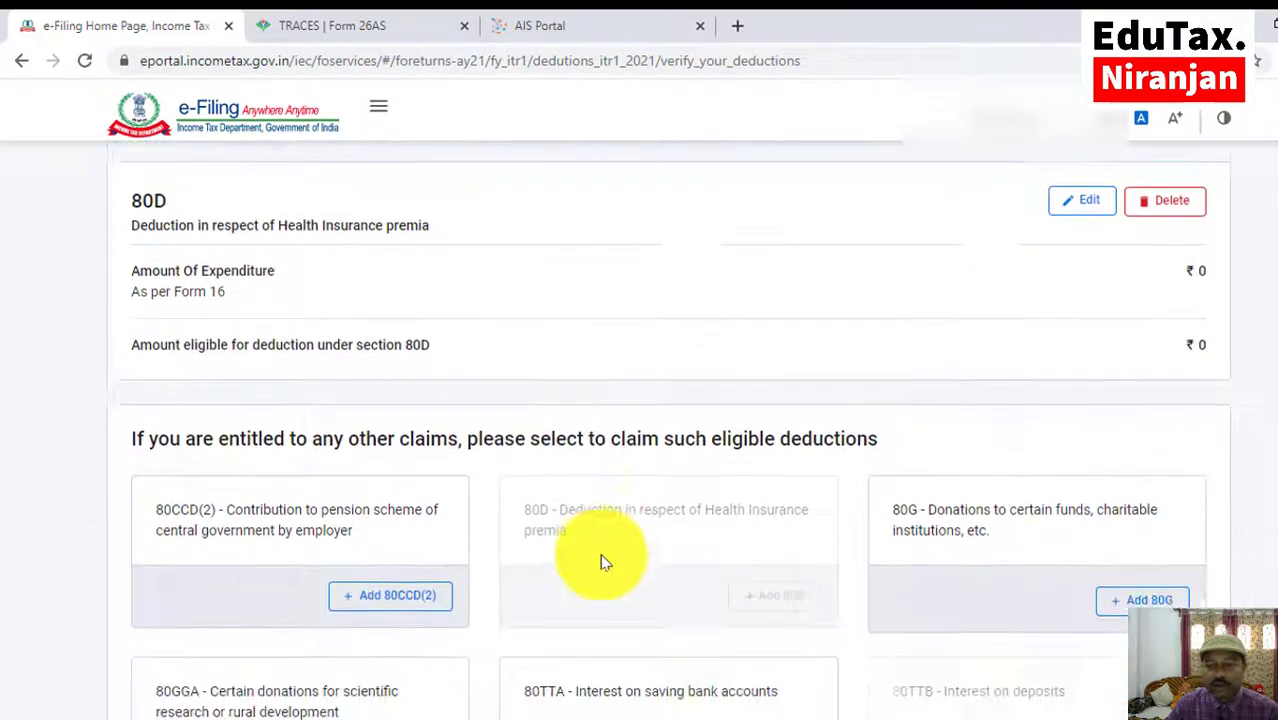
pyautogui.scroll(-2, 603, 562)
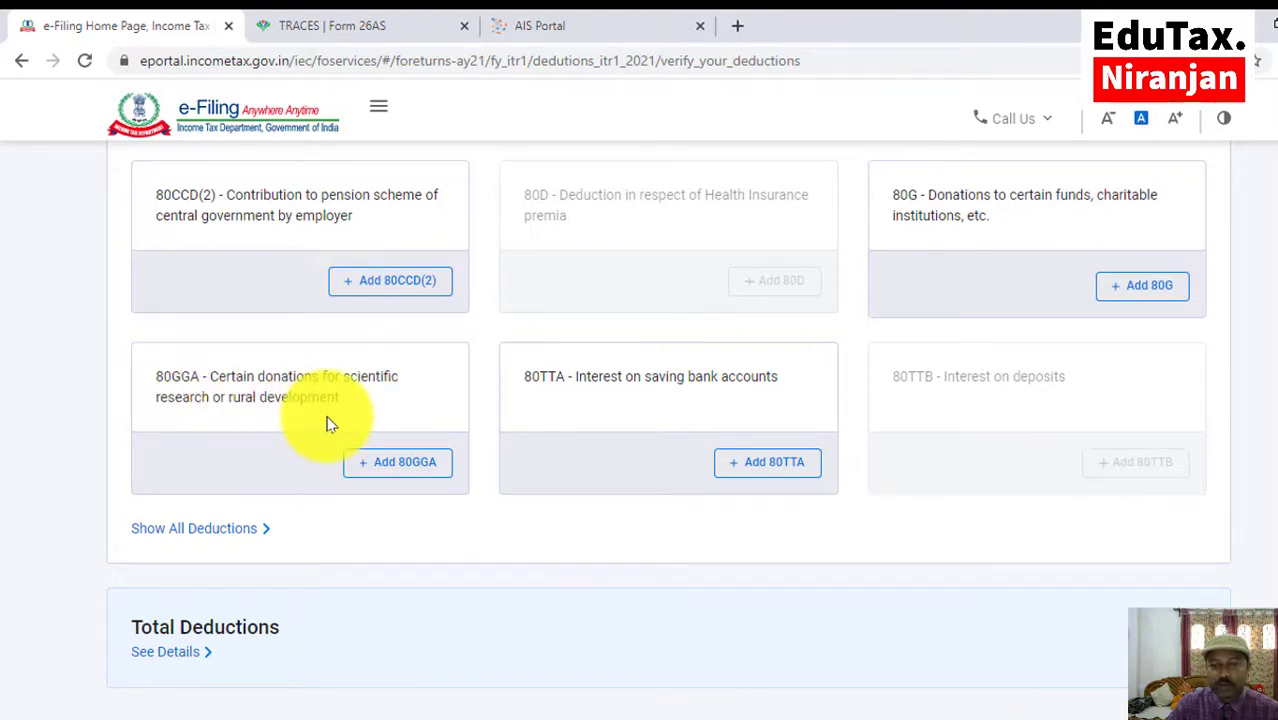
pyautogui.click(383, 470)
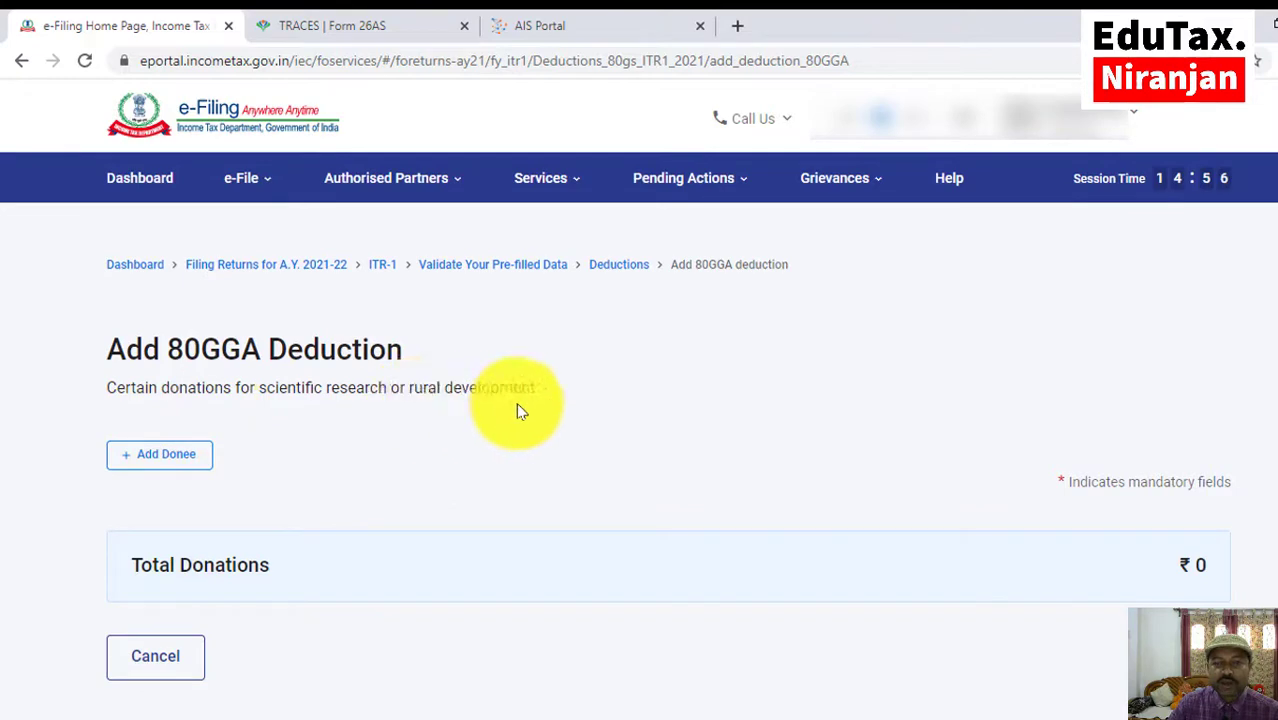
pyautogui.click(168, 456)
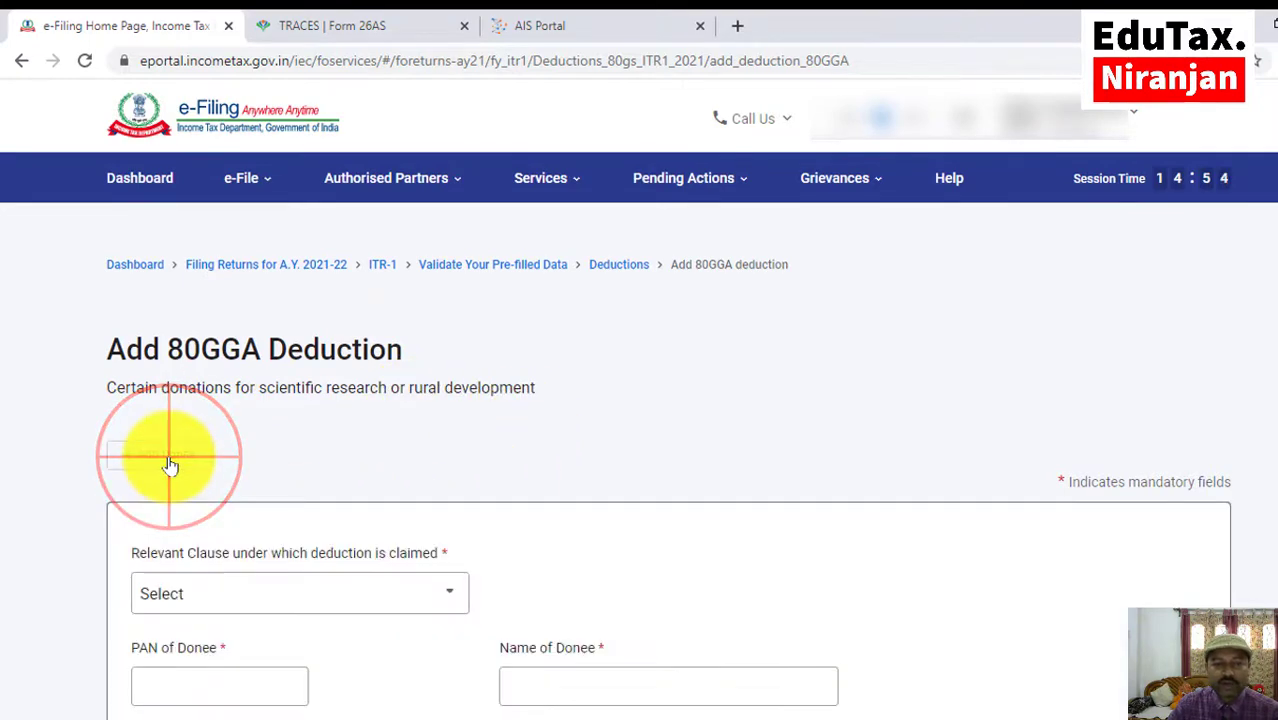
pyautogui.scroll(-4, 390, 470)
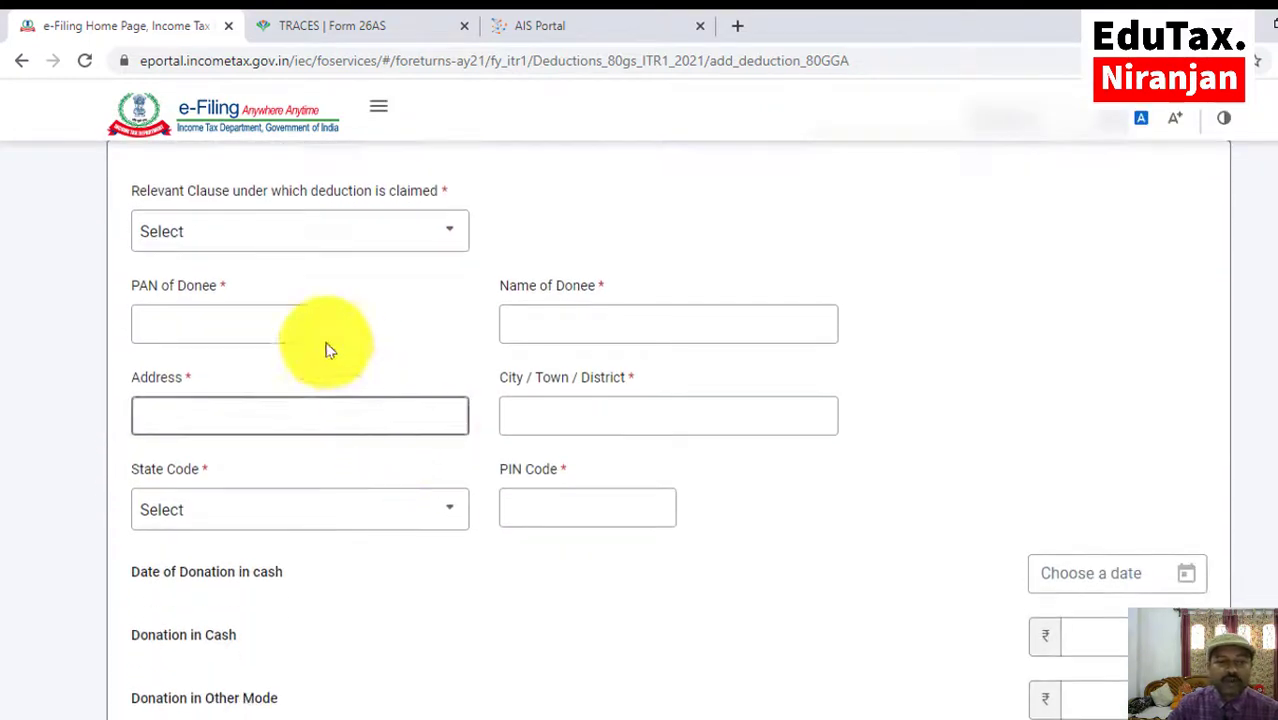
# Set the relevant clause for the deduction to 80GGA(2)(e), sum paid to National Urban Poverty Eradication Fund
pyautogui.click(236, 242)
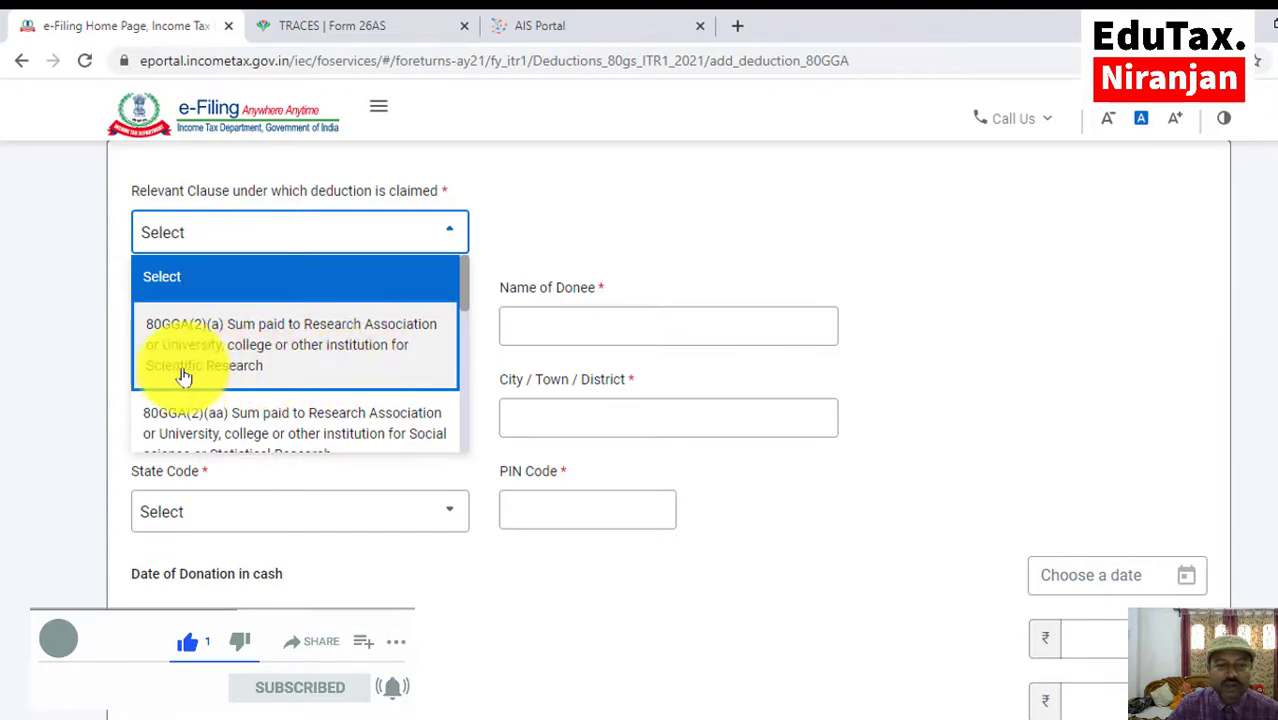
pyautogui.scroll(-1, 262, 370)
pyautogui.scroll(-1, 262, 370)
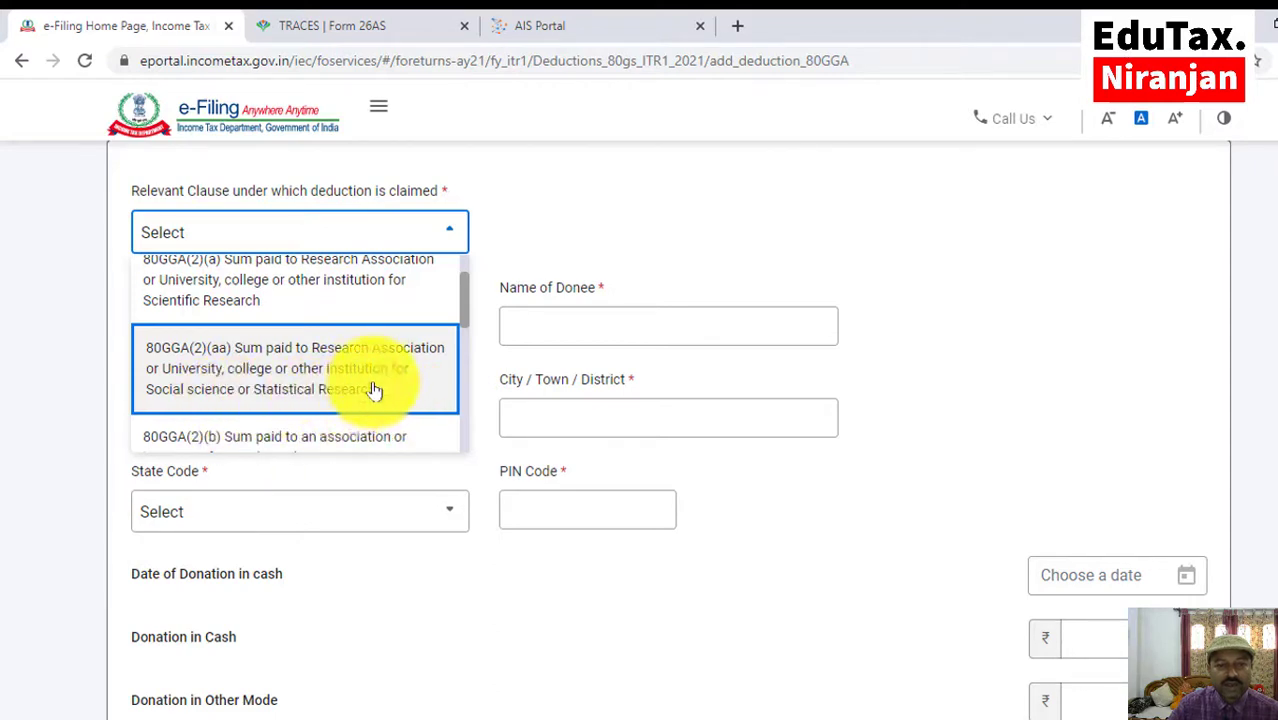
pyautogui.scroll(-2, 373, 389)
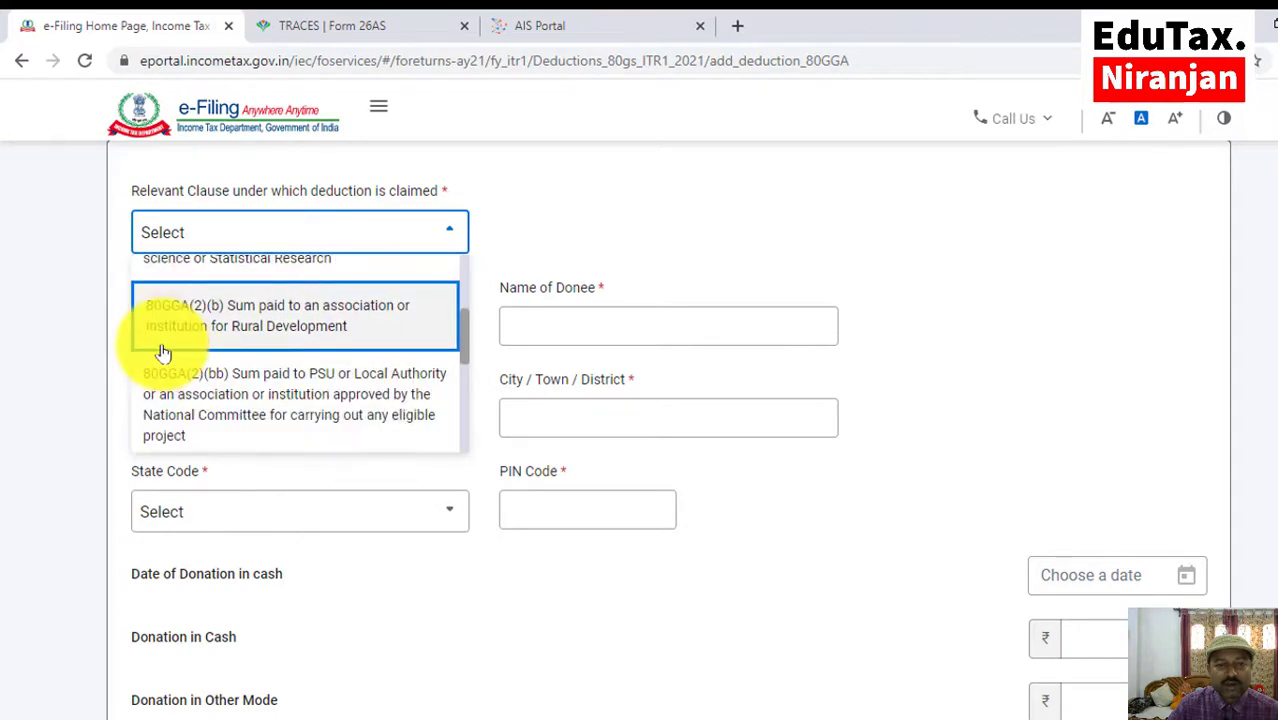
pyautogui.scroll(-5, 222, 389)
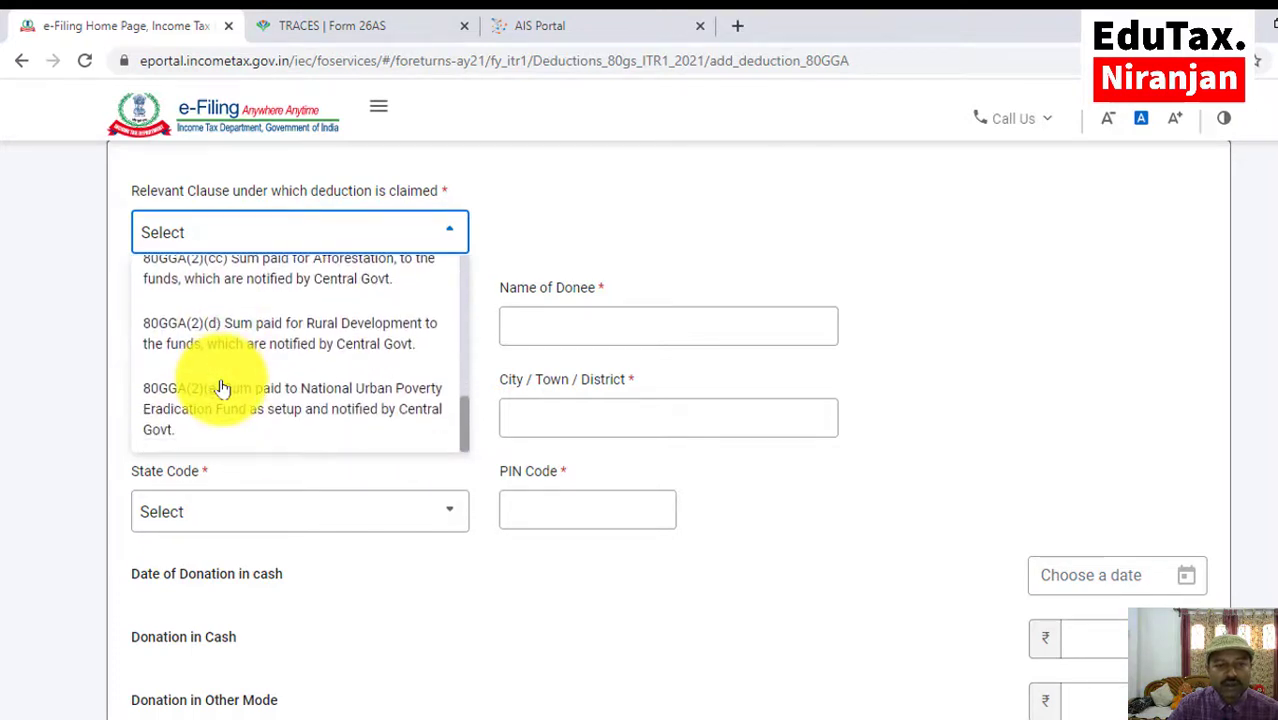
pyautogui.click(200, 402)
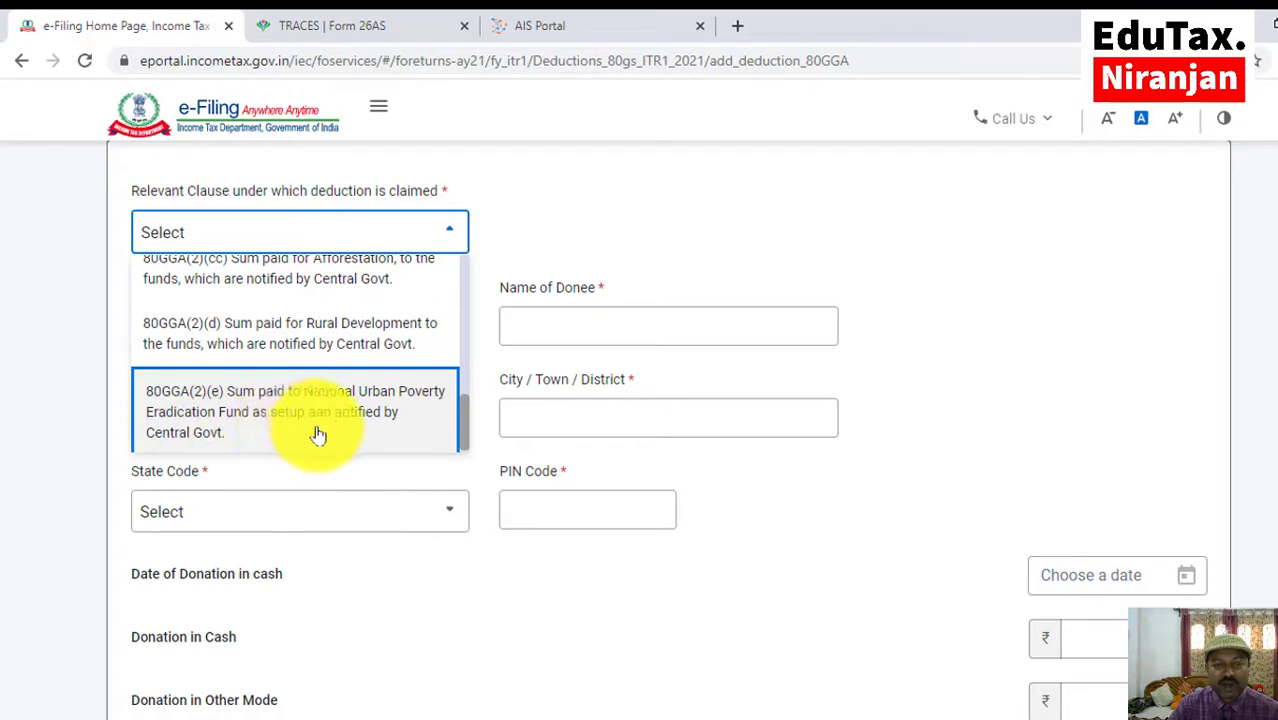
pyautogui.click(252, 423)
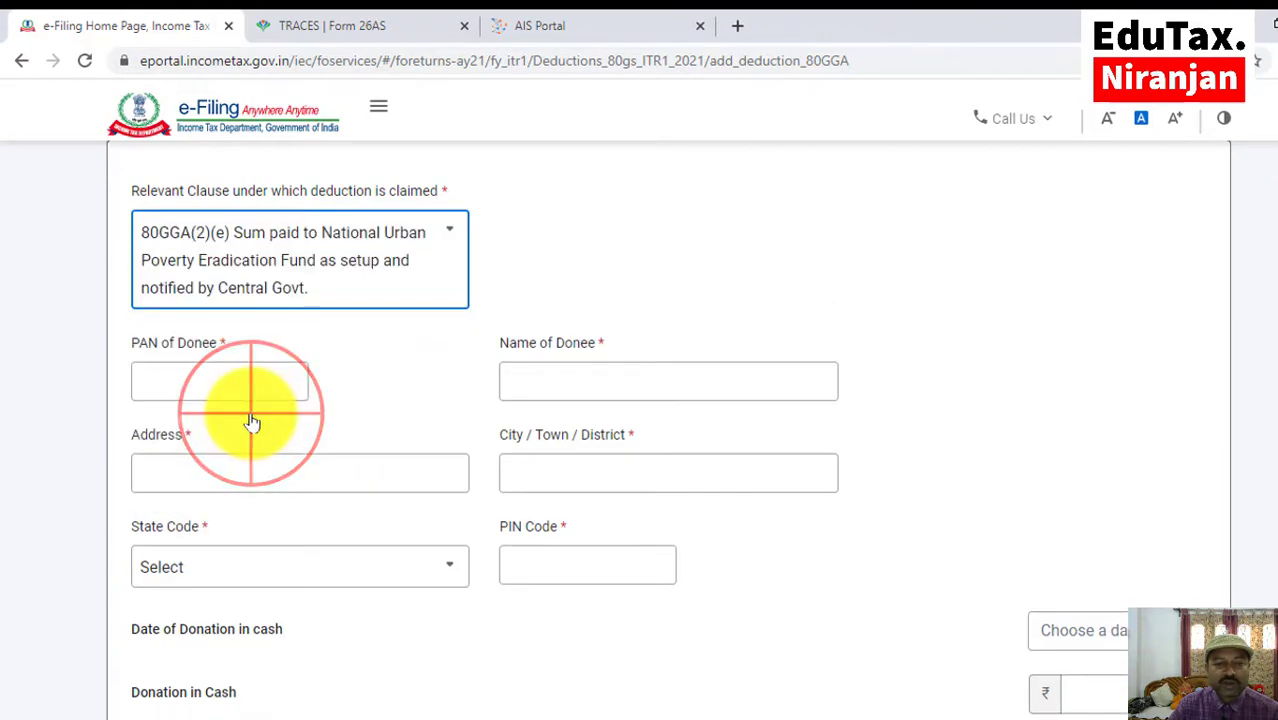
# Examine the 80GGA donee form's identity and address fields, cash and other-mode donation fields, and donation totals
pyautogui.click(201, 384)
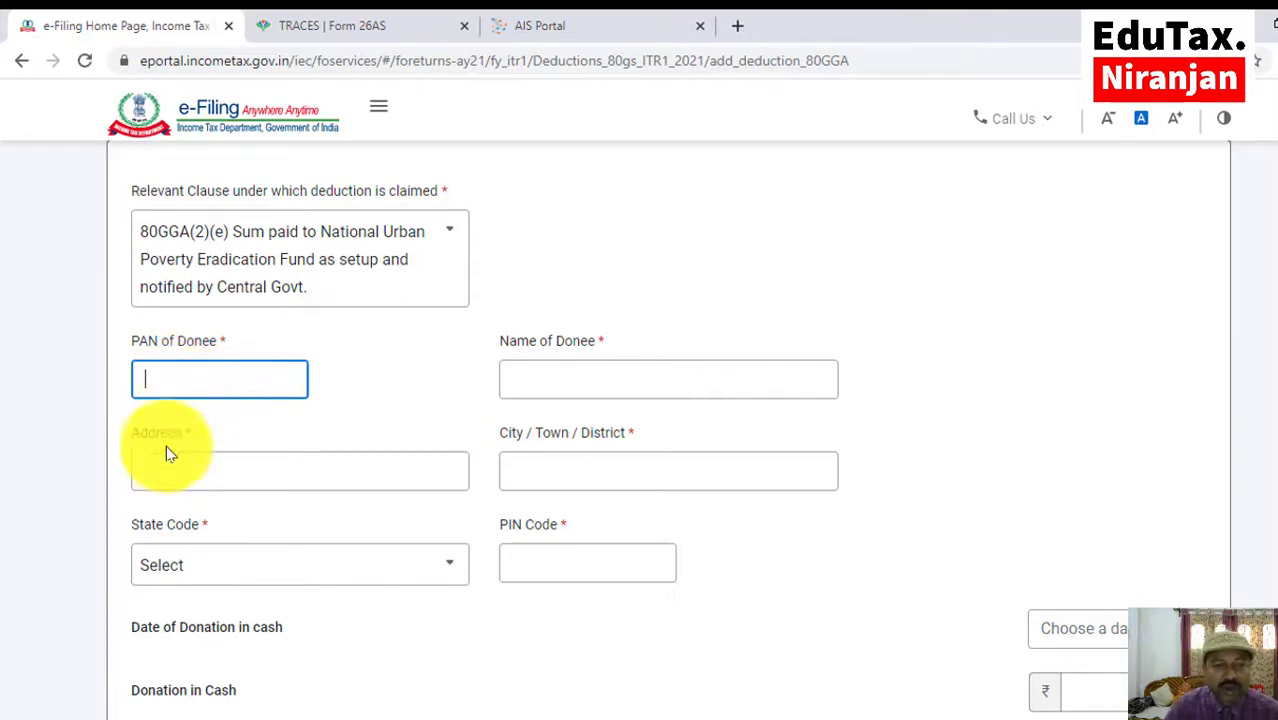
pyautogui.scroll(-1, 262, 500)
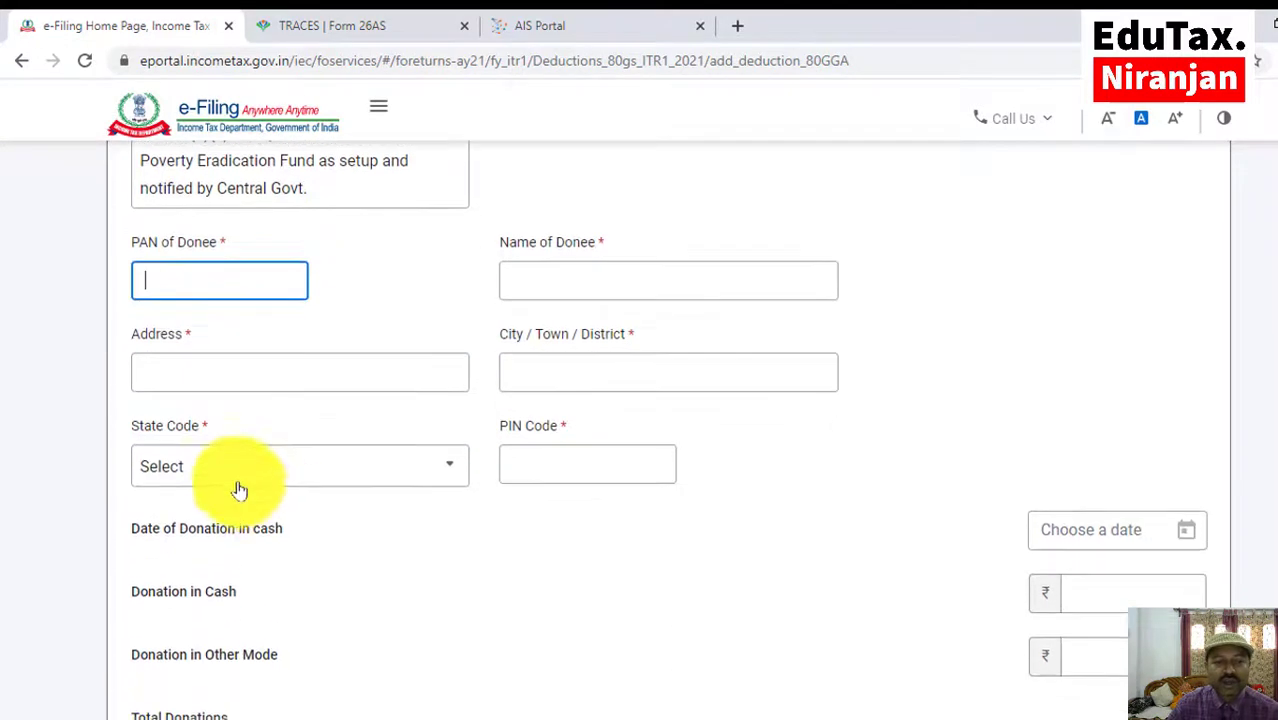
pyautogui.scroll(-1, 255, 478)
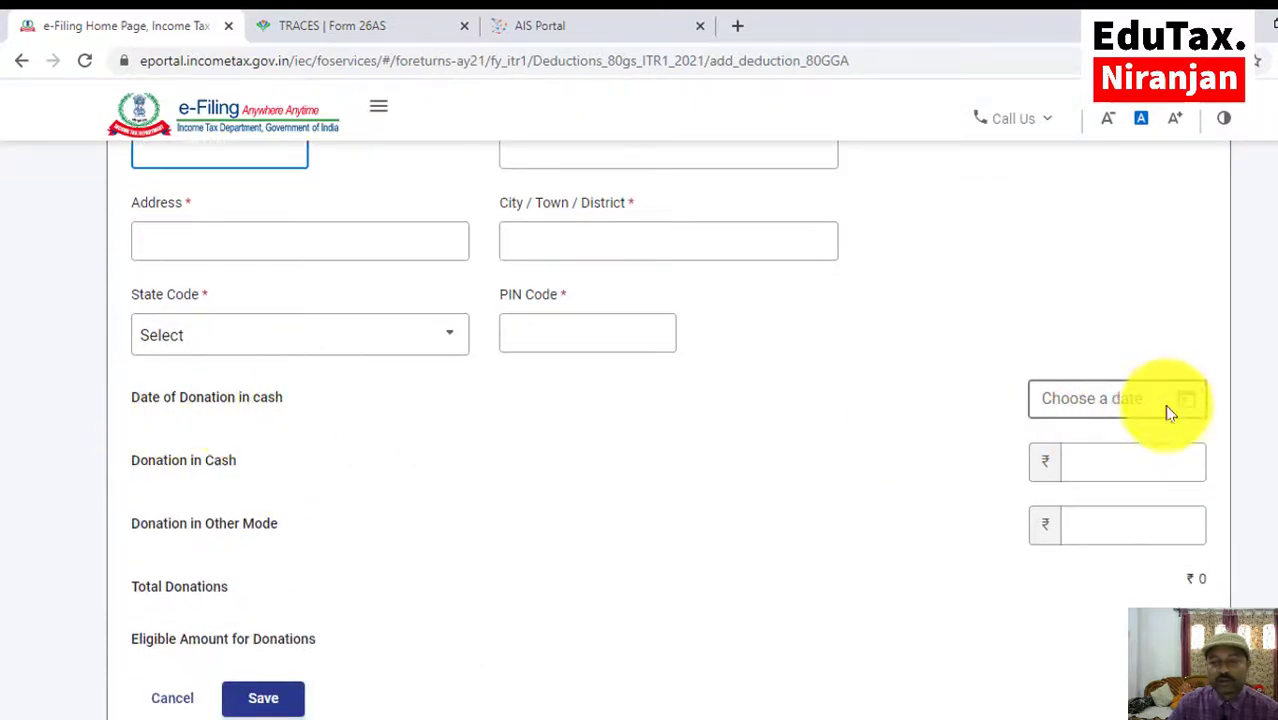
pyautogui.scroll(-1, 208, 491)
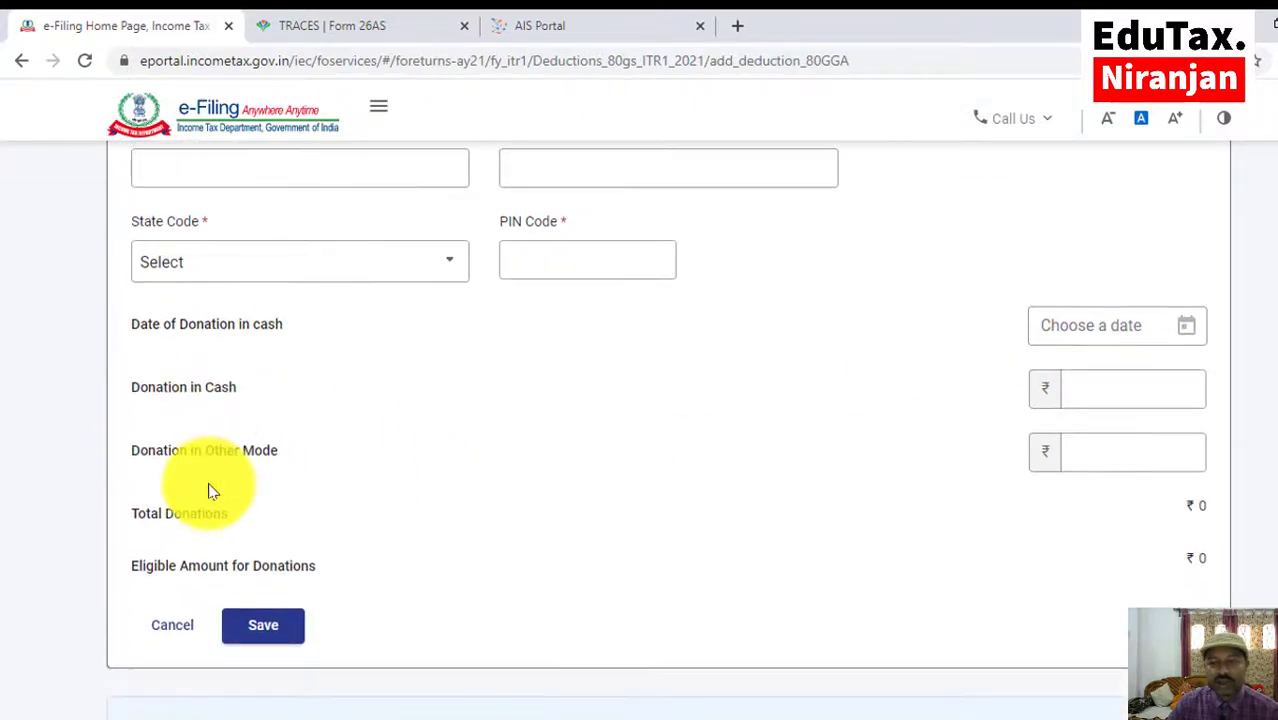
pyautogui.click(1140, 360)
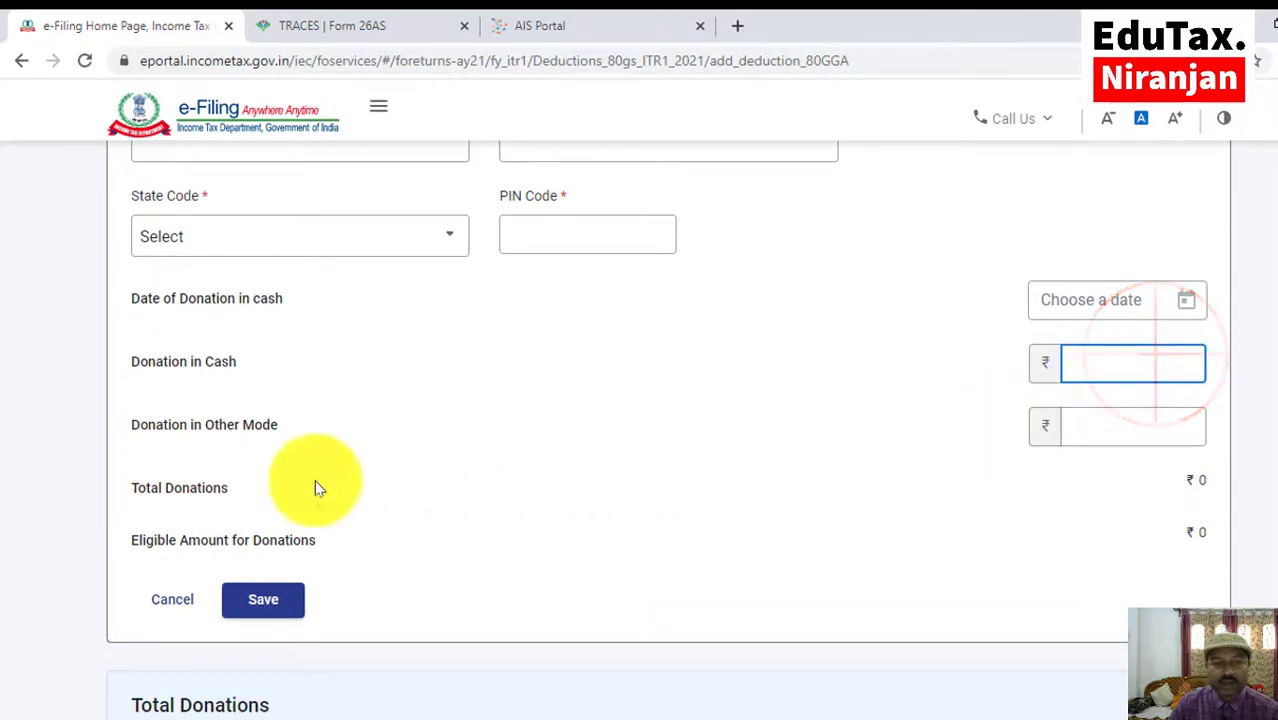
pyautogui.click(1130, 436)
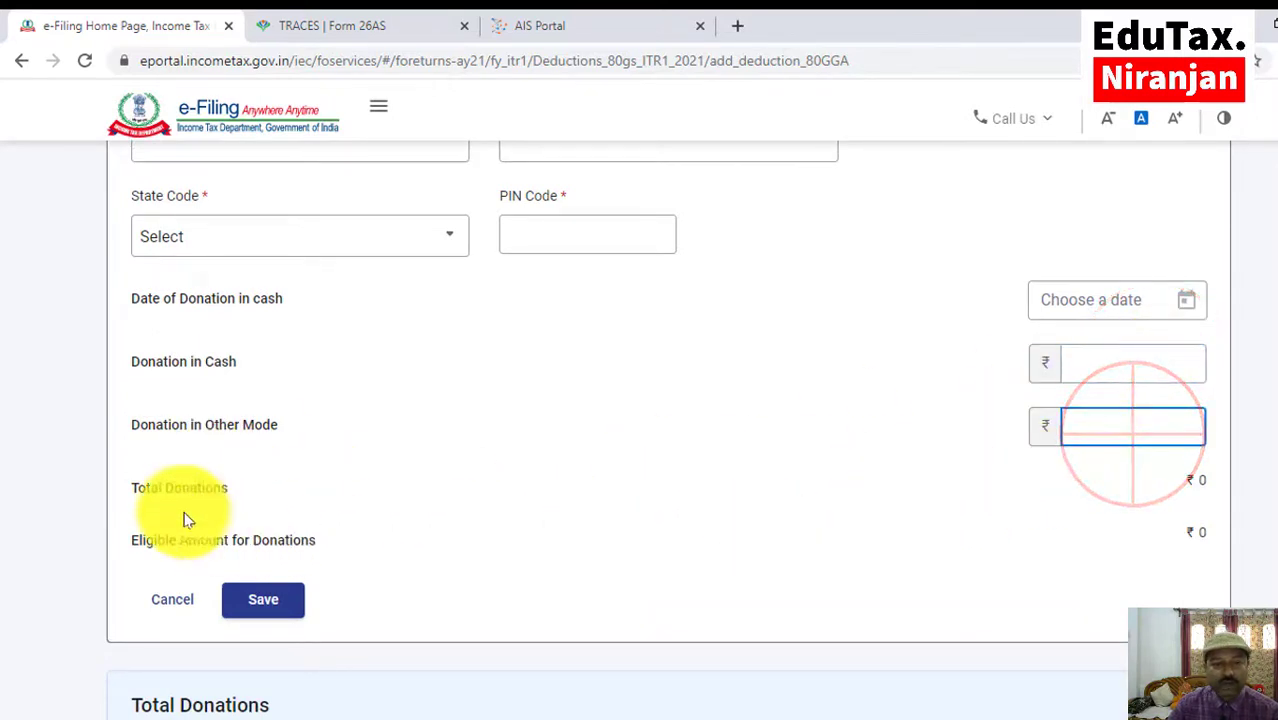
pyautogui.scroll(-1, 1174, 487)
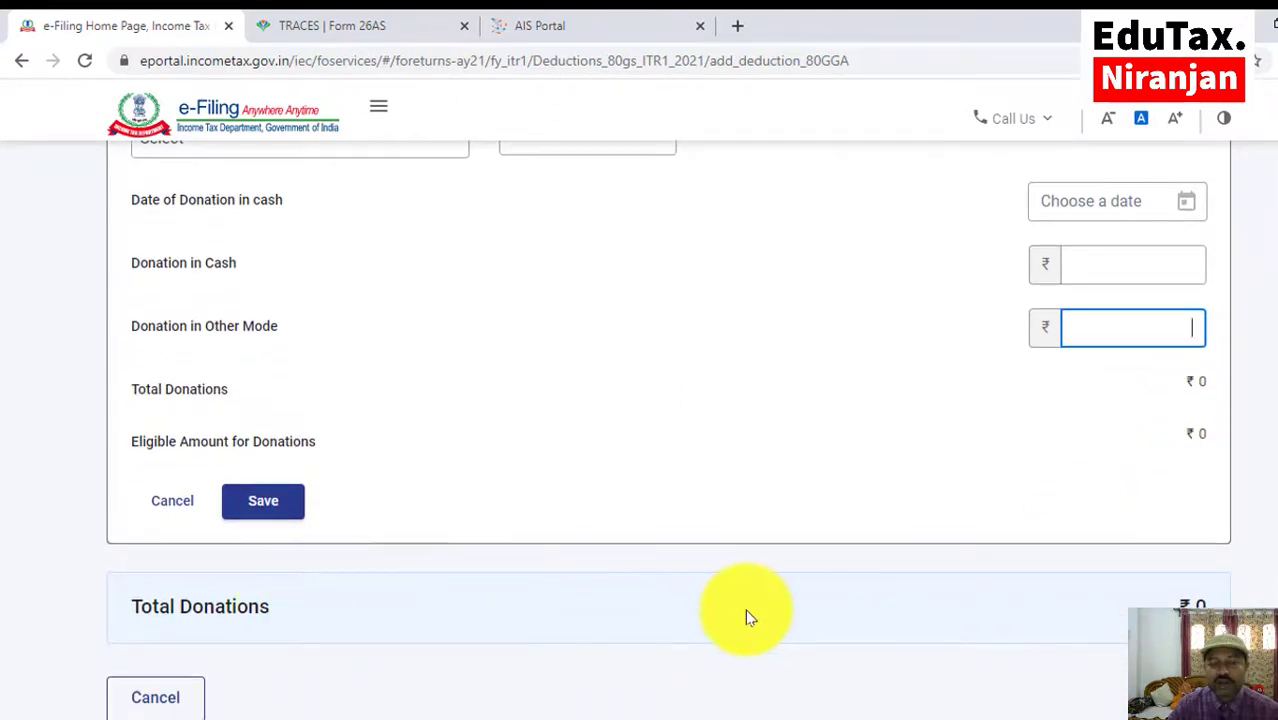
pyautogui.scroll(3, 748, 615)
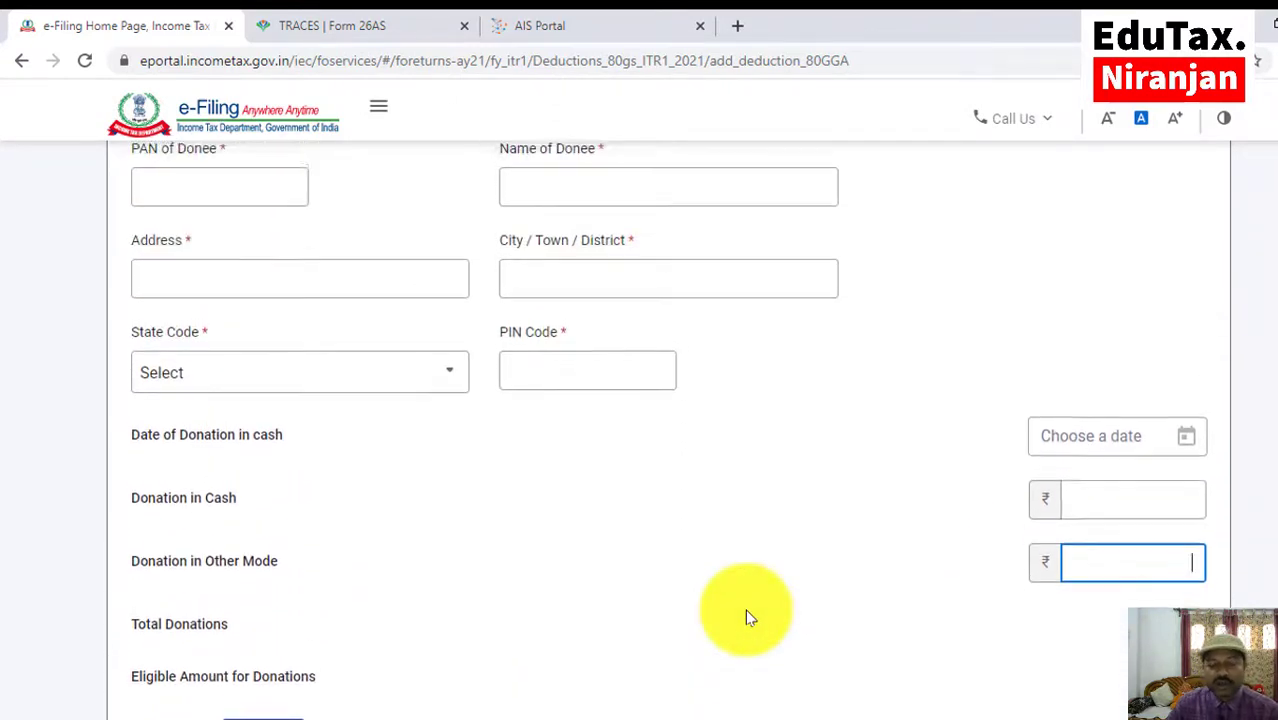
pyautogui.scroll(4, 747, 612)
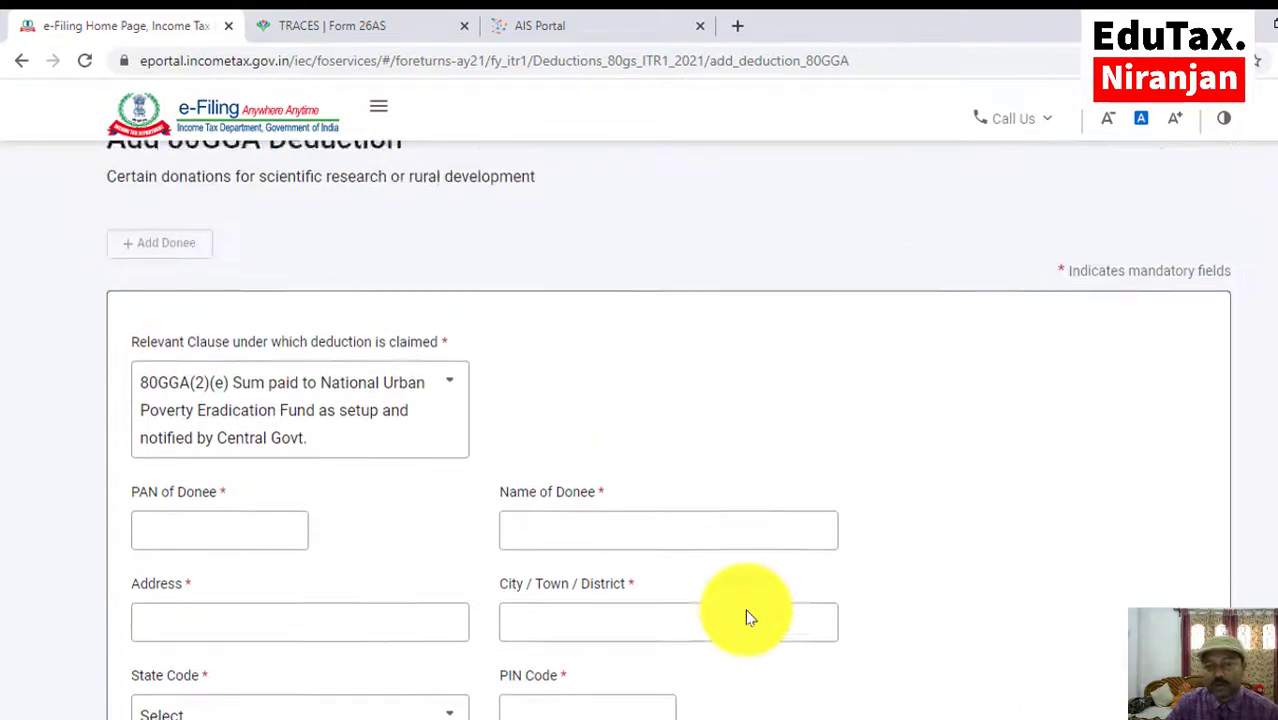
pyautogui.scroll(3, 745, 615)
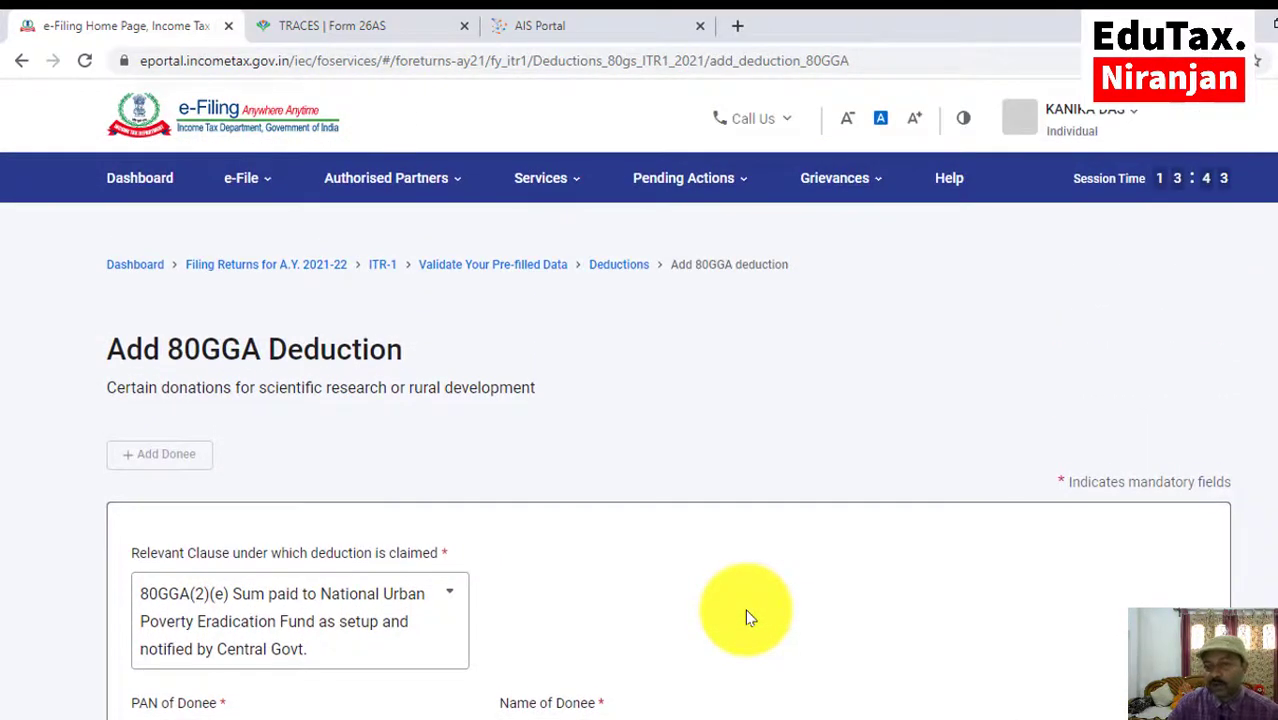
pyautogui.scroll(-2, 746, 611)
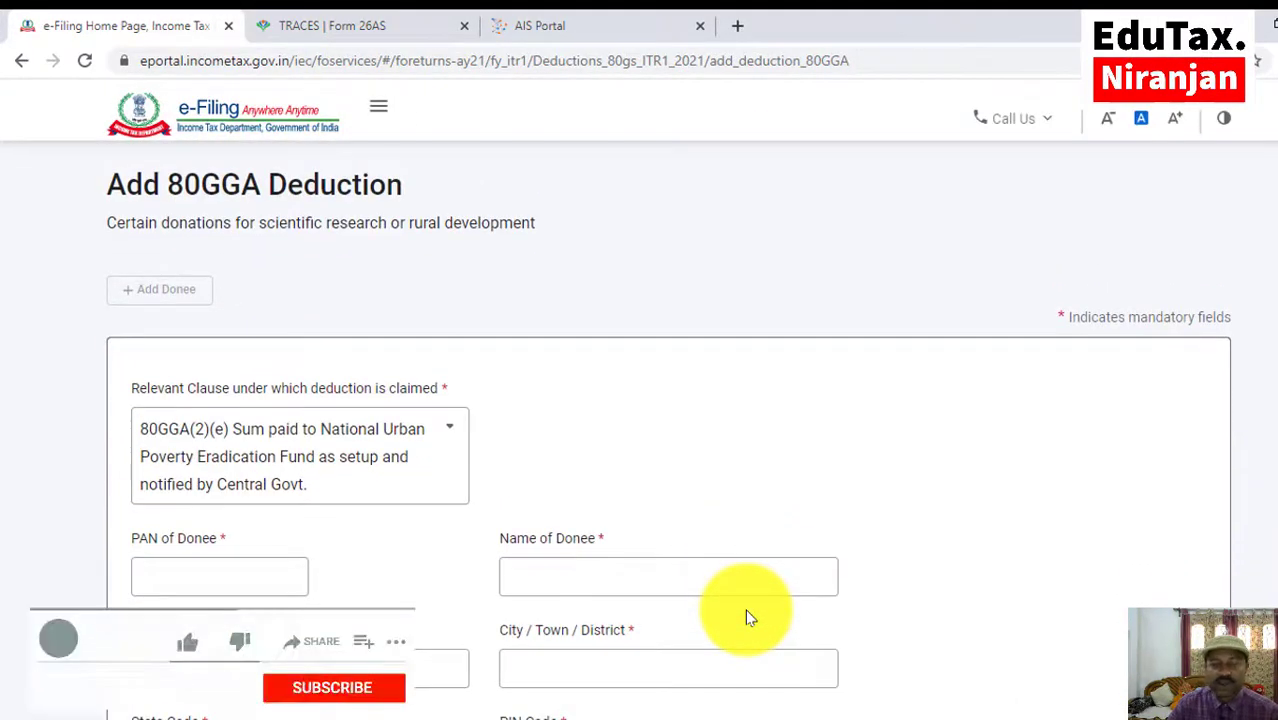